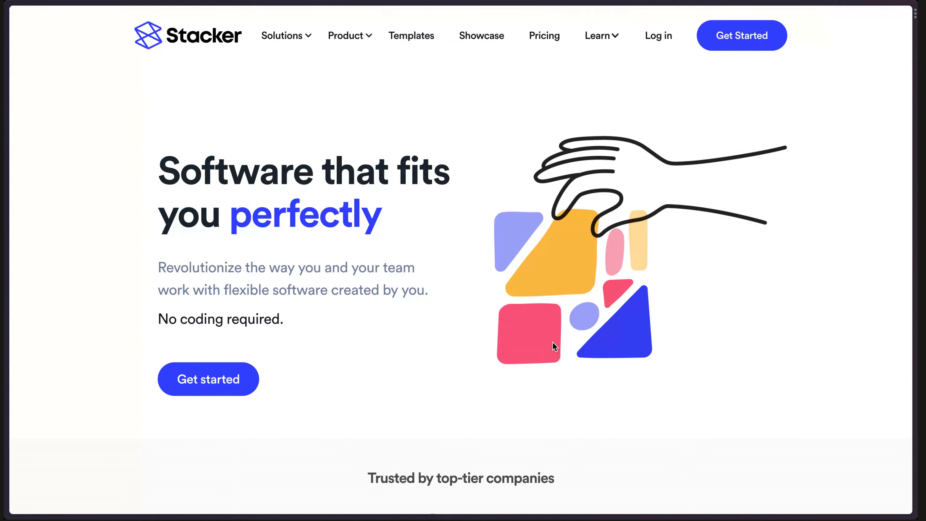
# Look through the Stacker homepage, covering its customer logos, modern tools section, data sources and solution cards
pyautogui.scroll(-7, 553, 343)
pyautogui.scroll(-9, 553, 347)
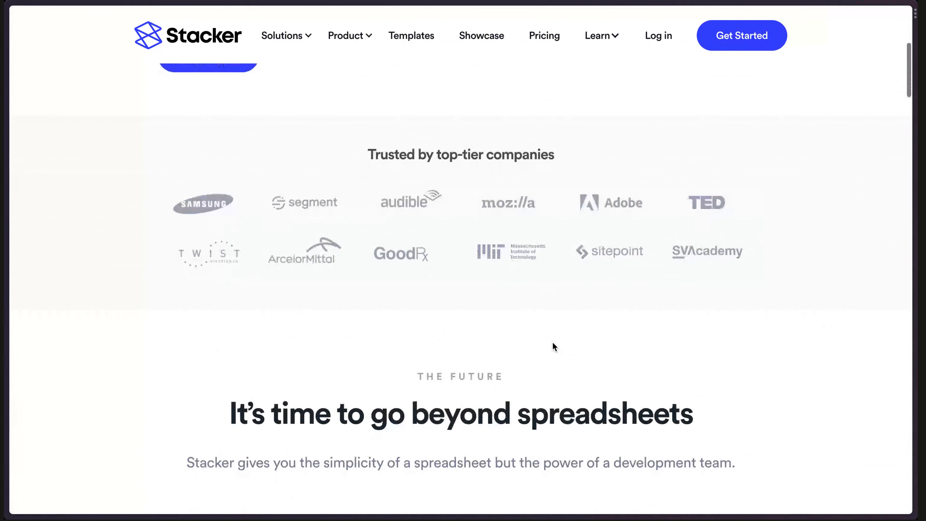
pyautogui.scroll(-2, 552, 342)
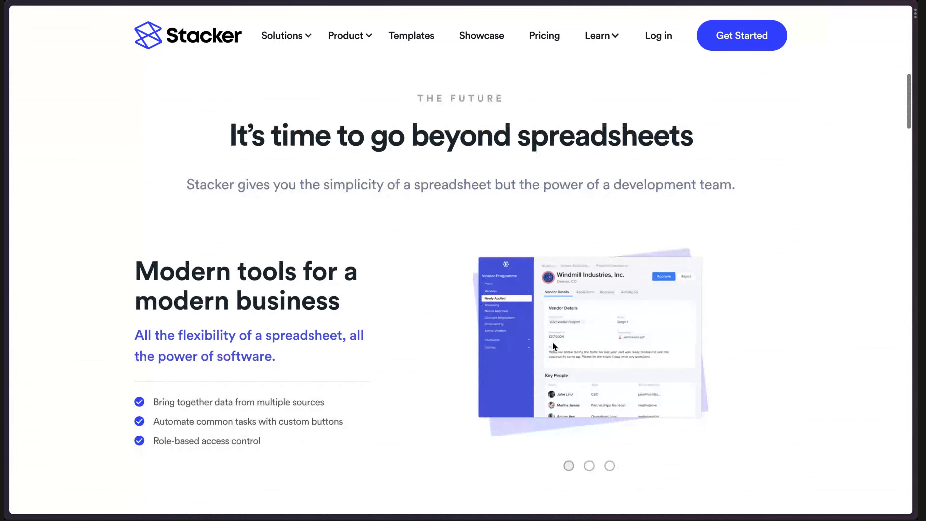
pyautogui.scroll(-15, 553, 343)
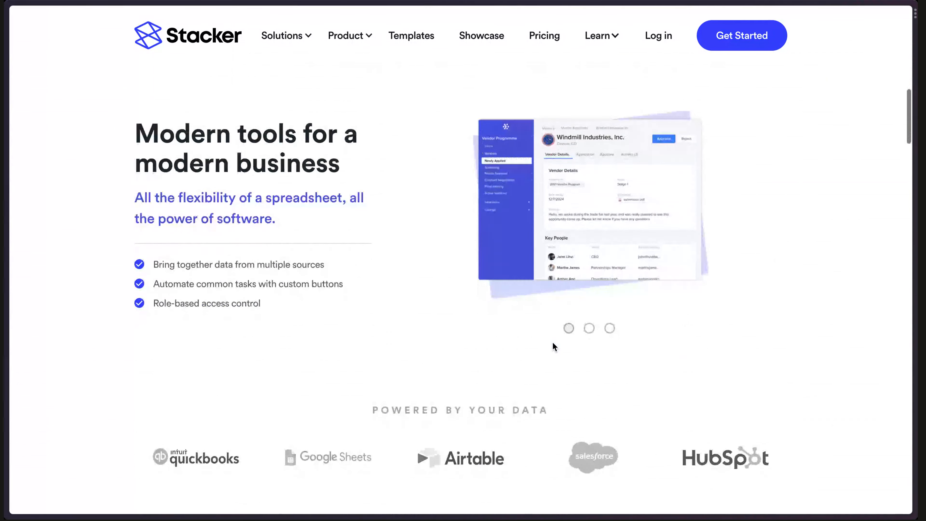
pyautogui.scroll(-2, 554, 348)
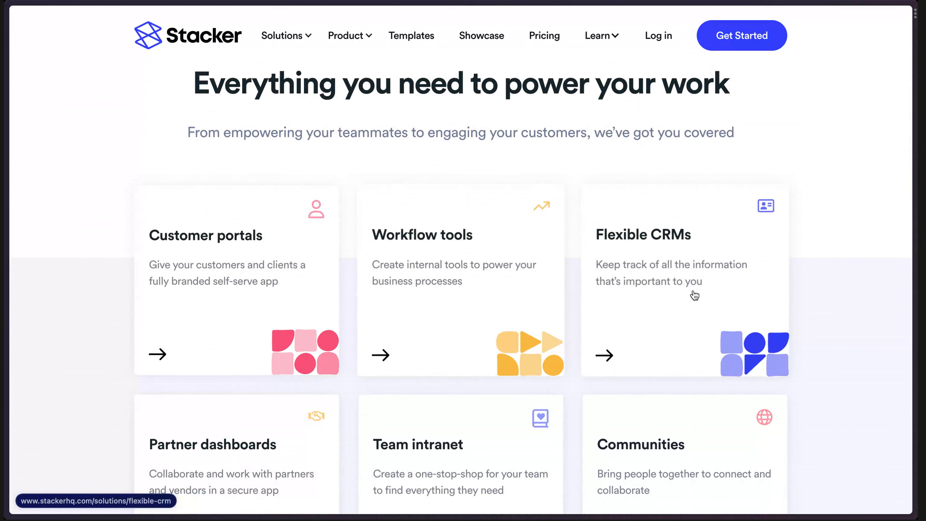
pyautogui.scroll(-2, 693, 296)
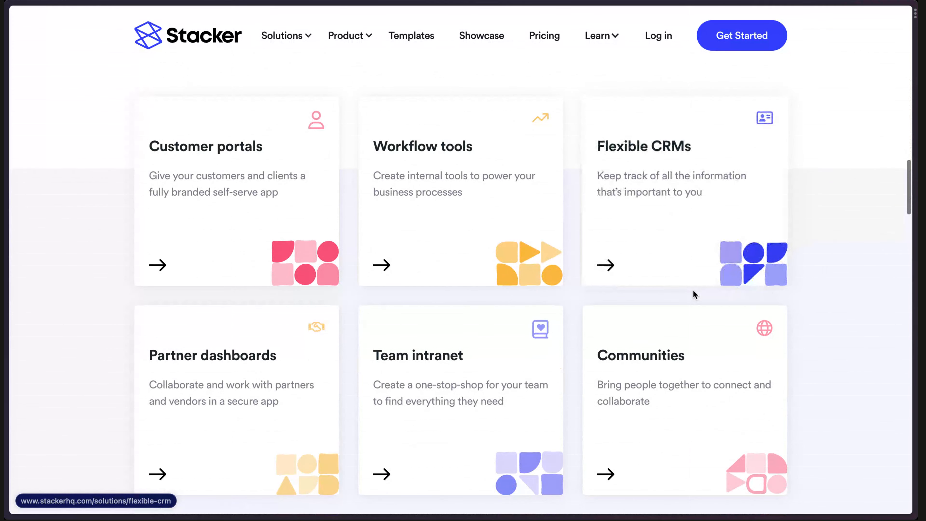
pyautogui.scroll(-2, 695, 296)
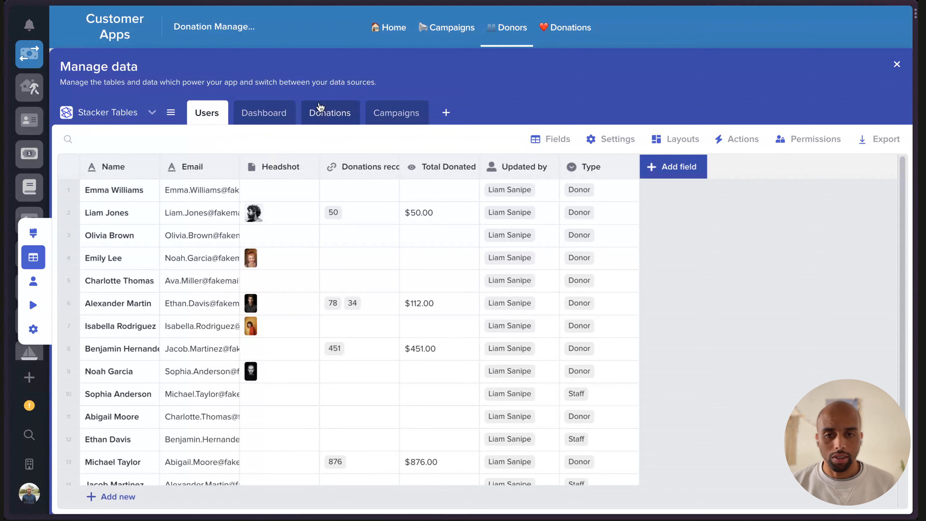
# Look over the Donations, Campaigns and Users tables that hold the donation app's data
pyautogui.click(327, 116)
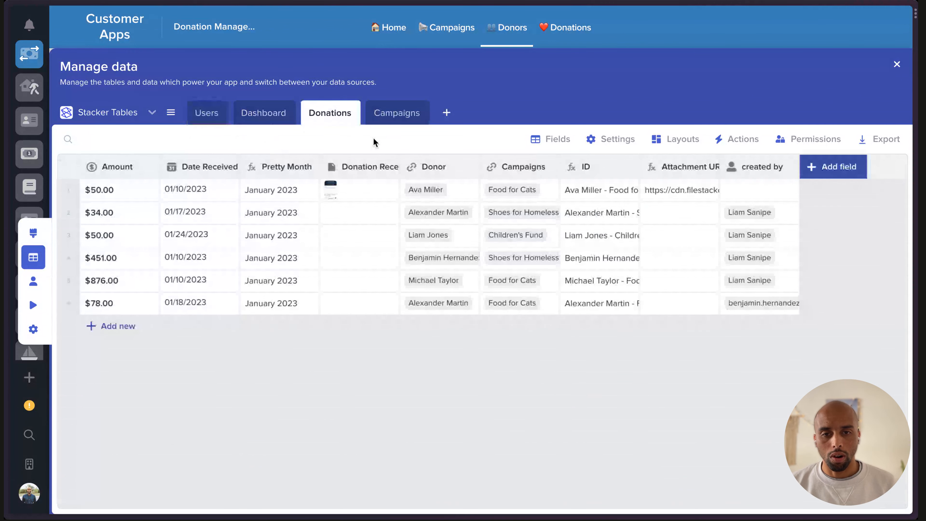
pyautogui.click(389, 113)
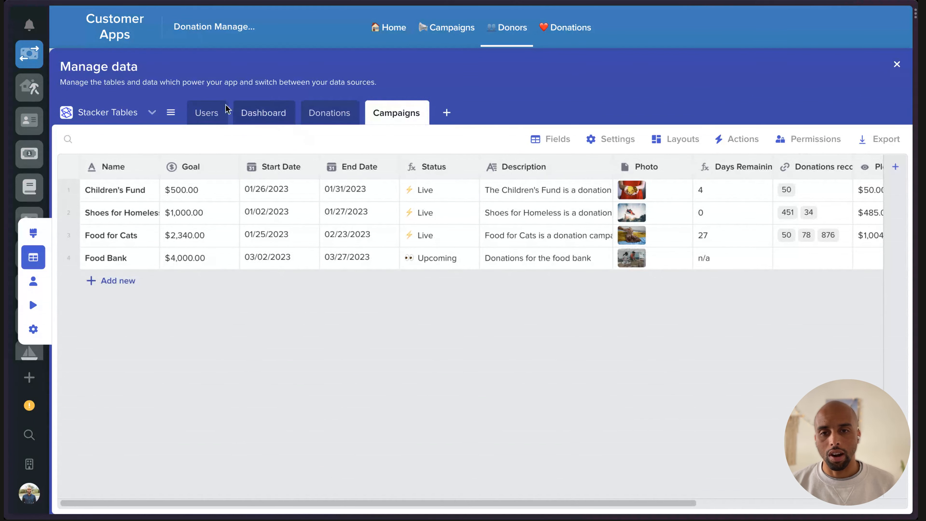
pyautogui.click(206, 115)
pyautogui.click(124, 282)
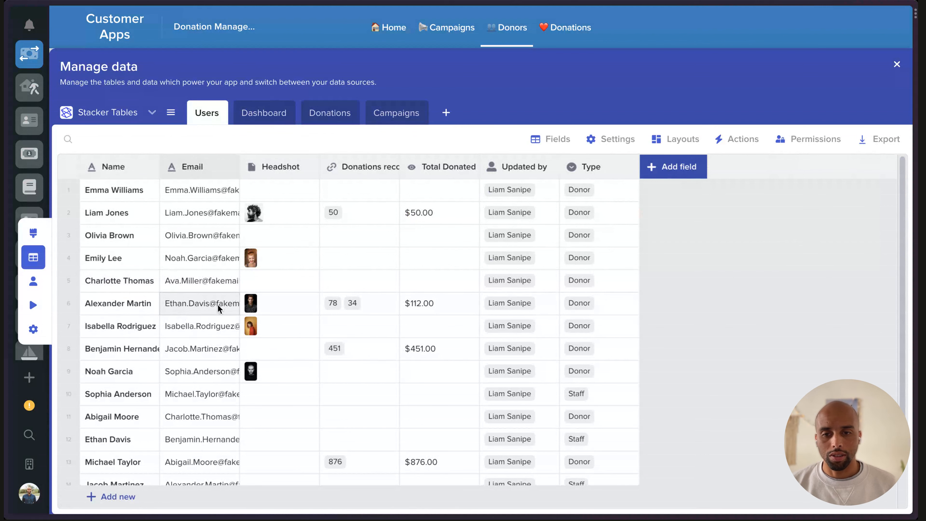
pyautogui.scroll(-2, 218, 307)
pyautogui.scroll(2, 218, 307)
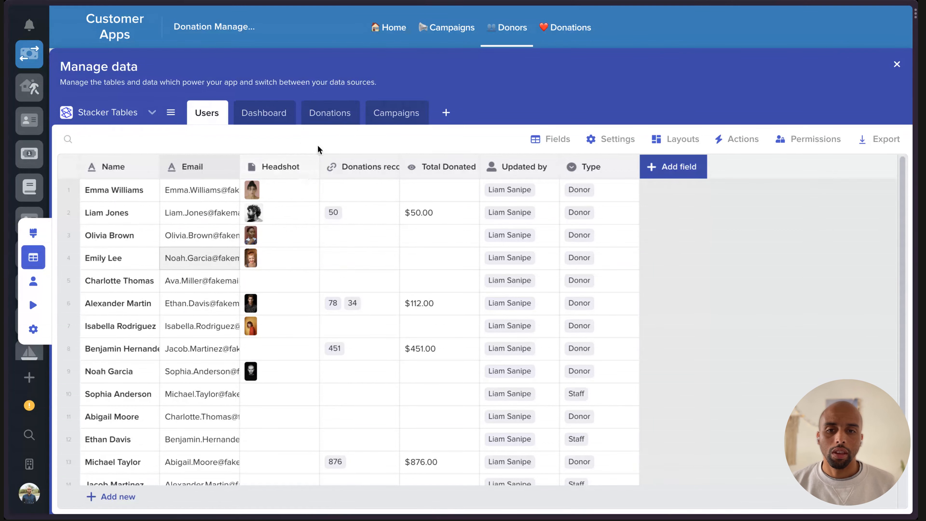
# Inspect the linked donors and campaigns in the Donations table and widen its Donation Receipt column to fit the heading
pyautogui.click(325, 114)
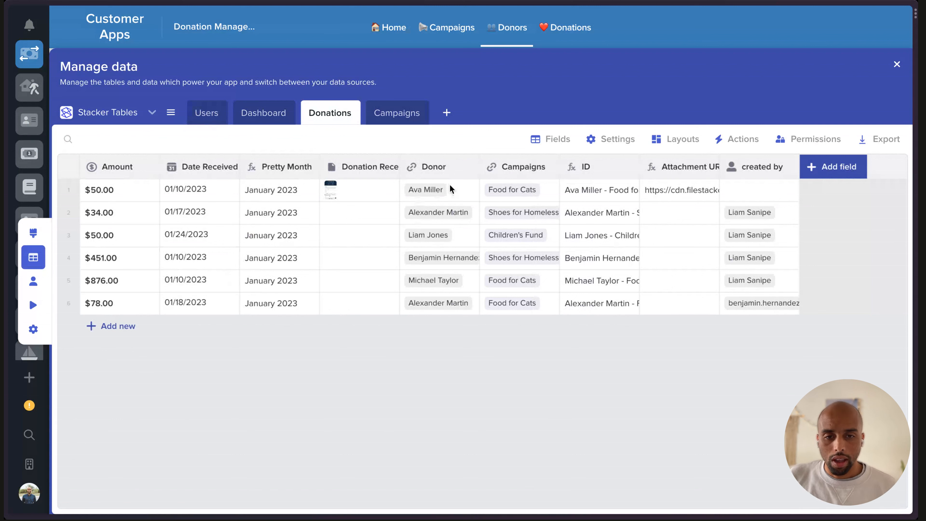
pyautogui.click(465, 192)
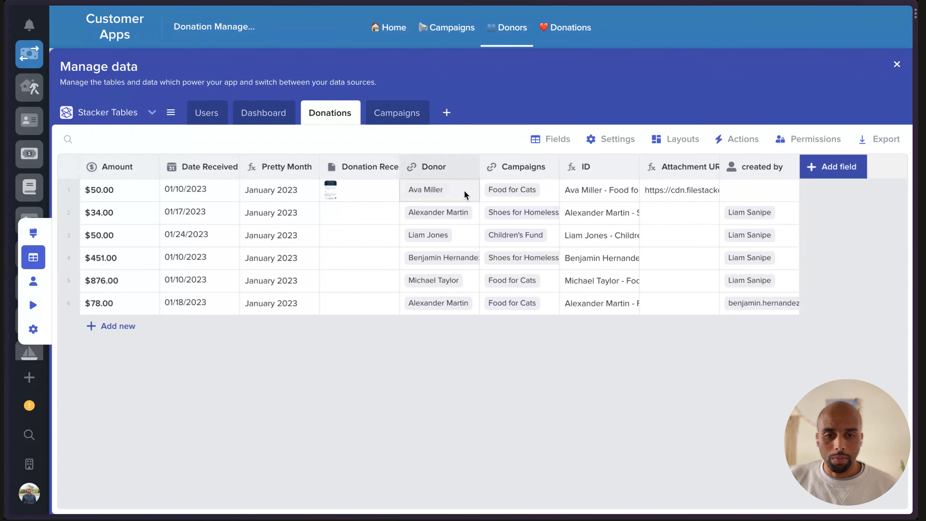
pyautogui.click(452, 242)
pyautogui.click(542, 199)
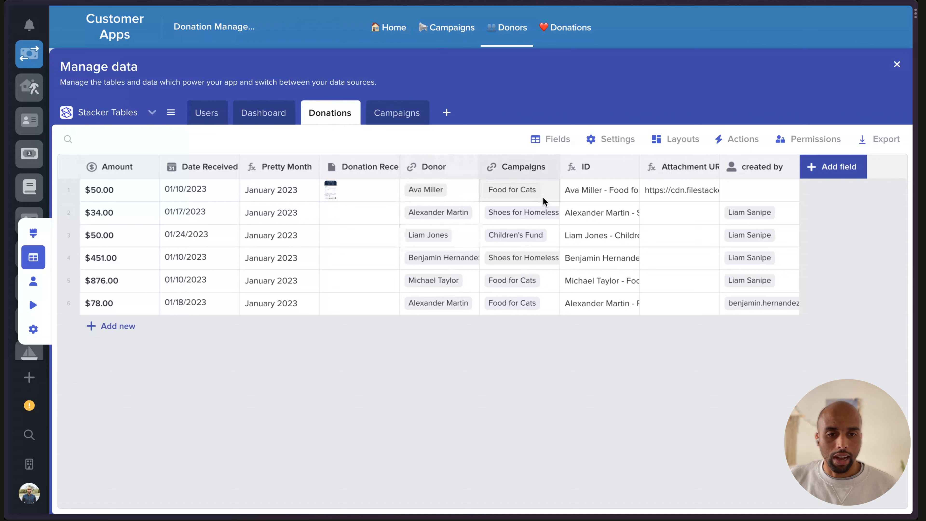
pyautogui.click(540, 232)
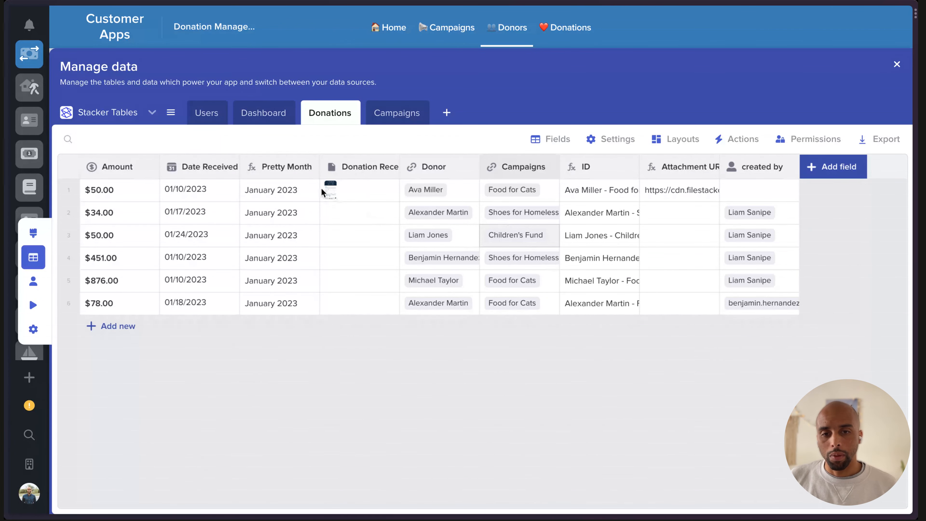
pyautogui.moveTo(398, 176); pyautogui.dragTo(438, 177)
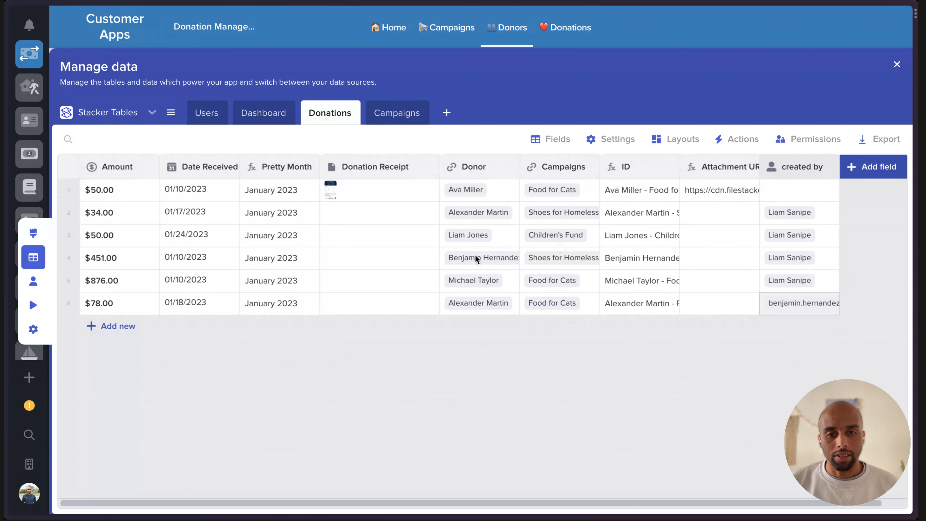
# Examine the Campaigns table's fields across to Progress bar and the data types offered for a new field
pyautogui.click(398, 113)
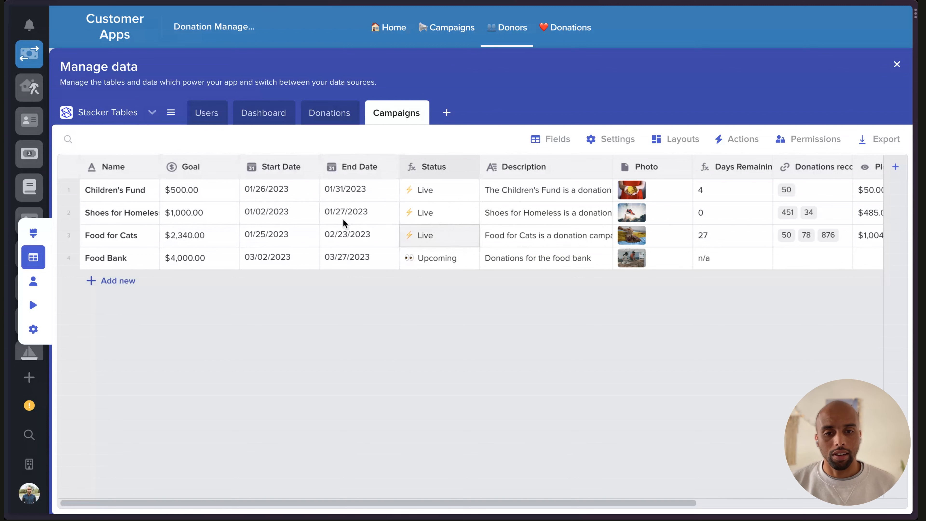
pyautogui.hscroll(6, 503, 203)
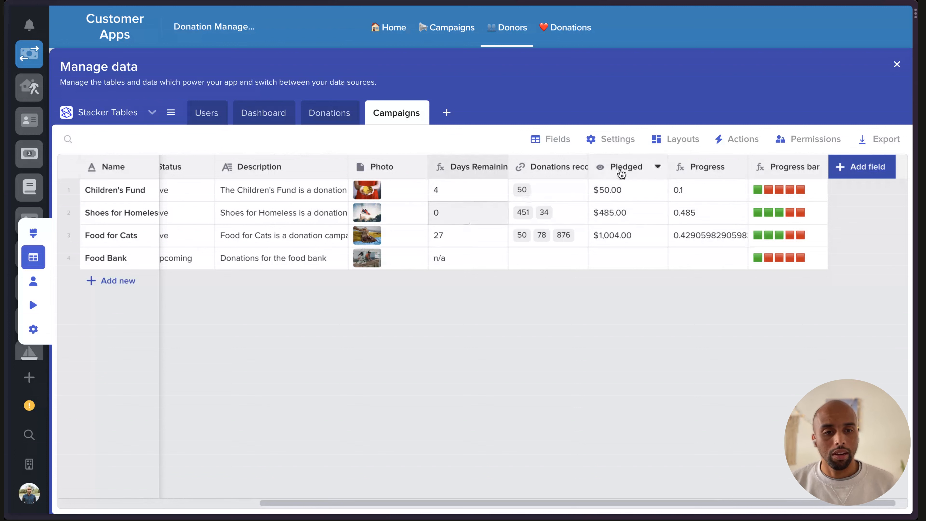
pyautogui.click(848, 174)
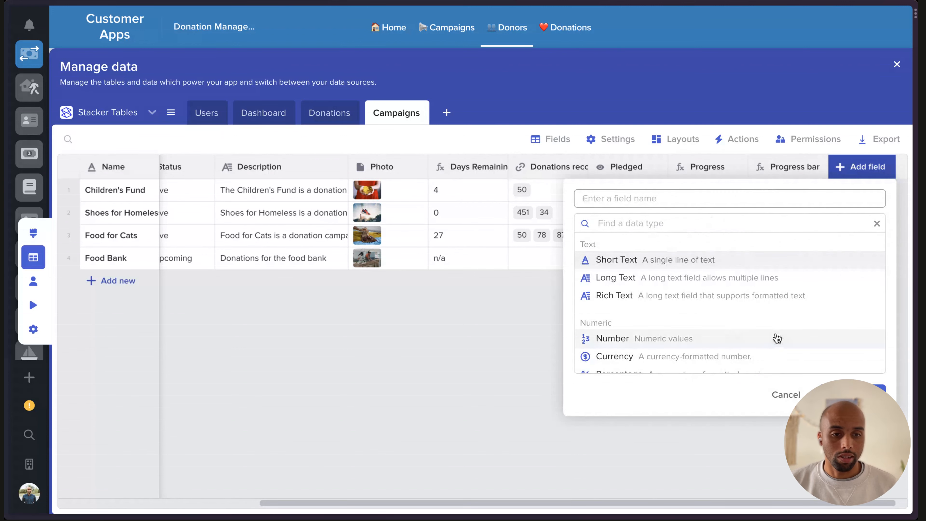
pyautogui.click(403, 346)
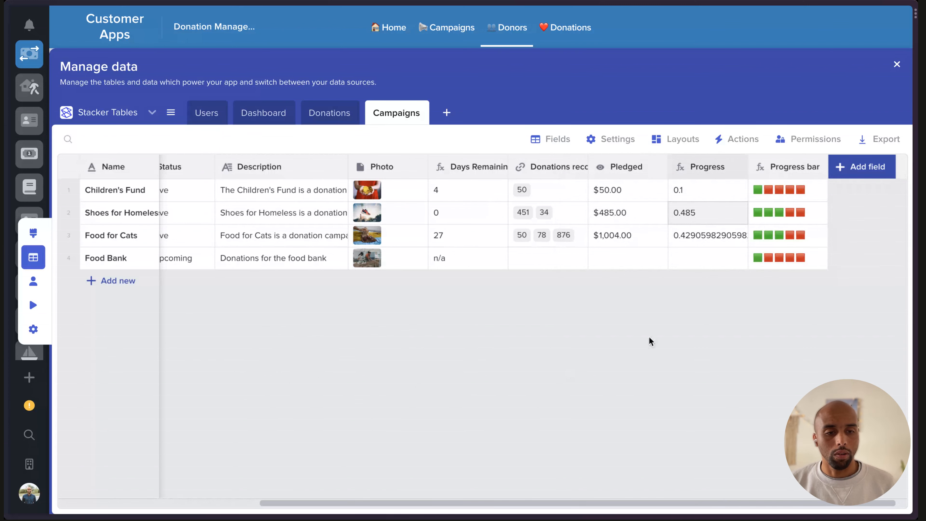
pyautogui.hscroll(-5, 228, 234)
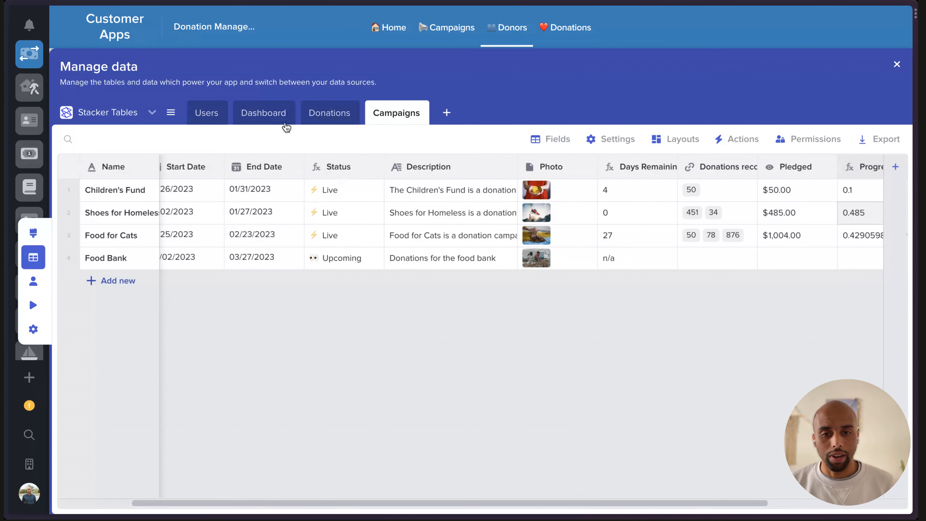
pyautogui.click(316, 126)
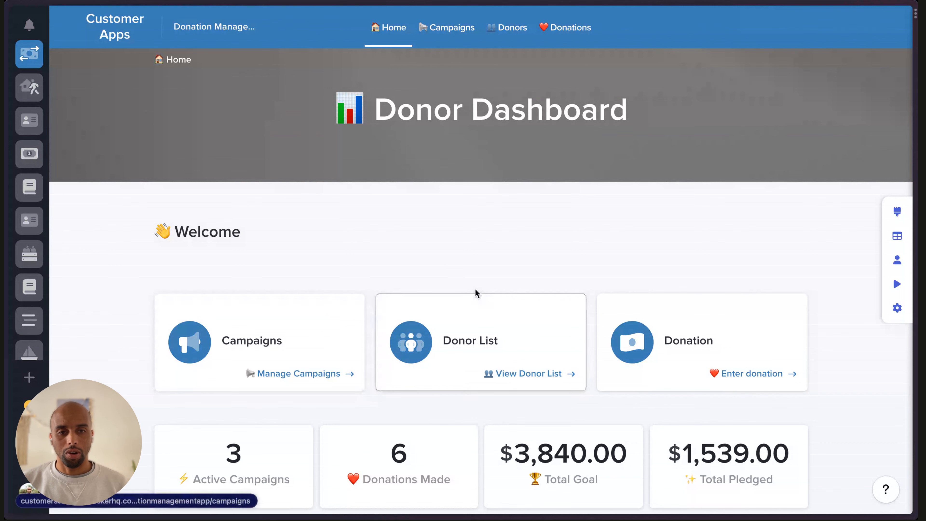
# Examine the Donor Dashboard's title, its Campaigns, Donor List and Donation cards, and the summary metrics
pyautogui.moveTo(380, 112); pyautogui.dragTo(680, 99)
pyautogui.click(581, 124)
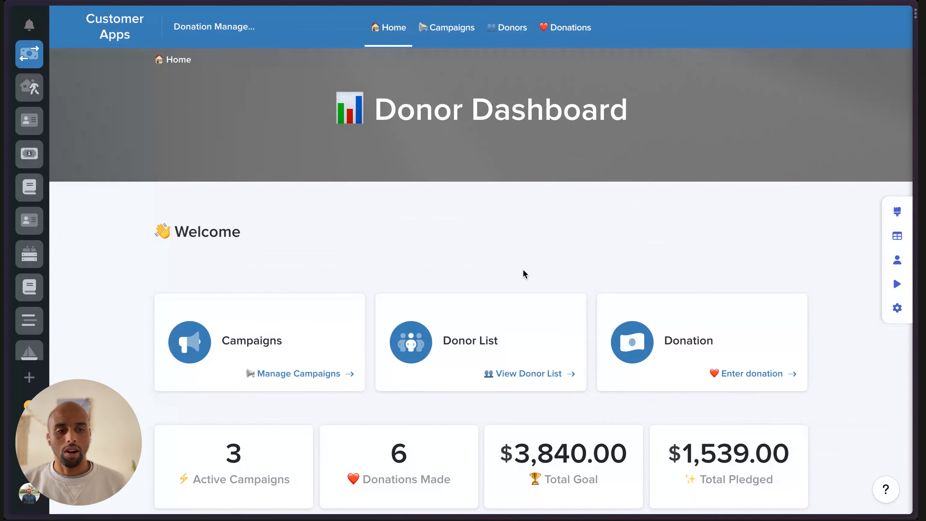
pyautogui.scroll(-3, 524, 273)
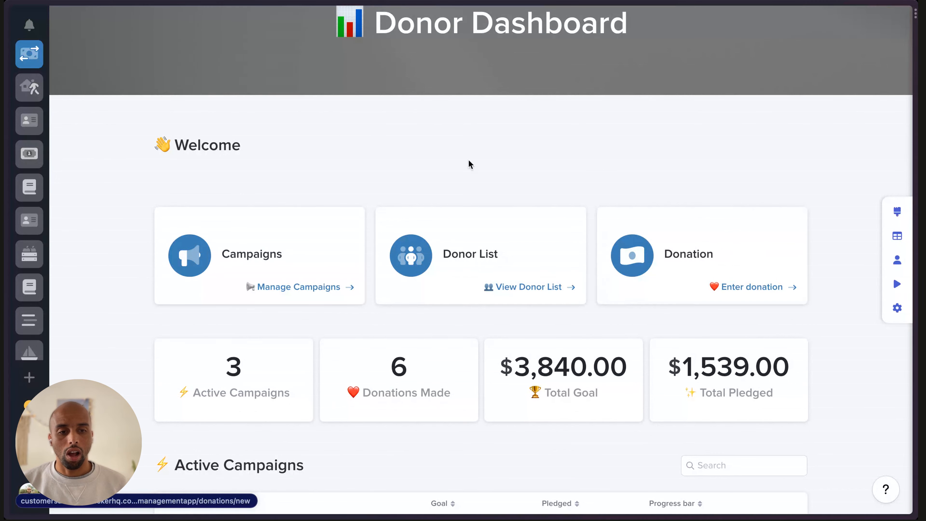
pyautogui.scroll(-5, 563, 185)
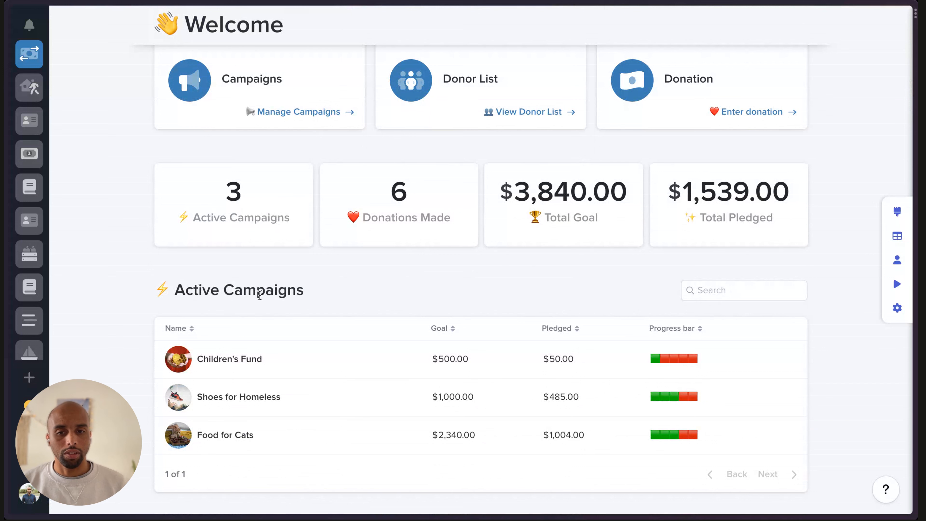
pyautogui.moveTo(223, 192); pyautogui.dragTo(262, 236)
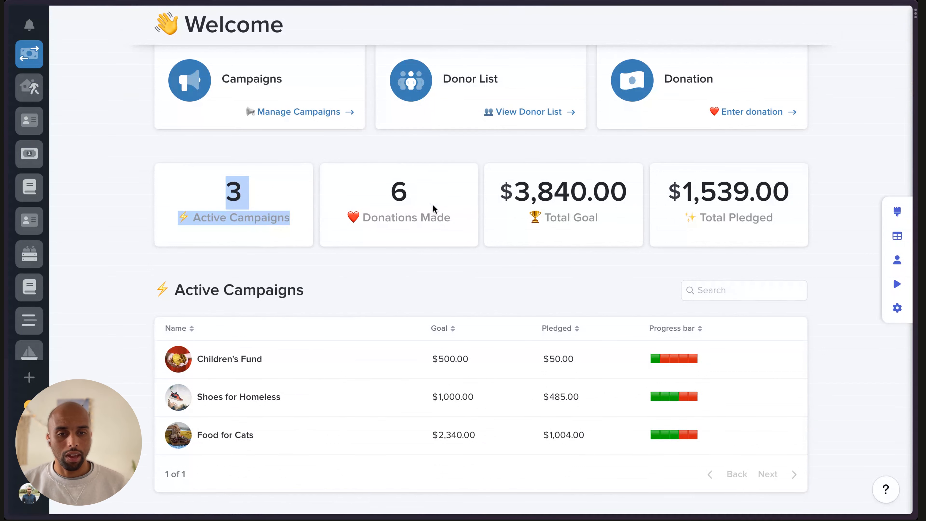
pyautogui.moveTo(444, 217); pyautogui.dragTo(361, 156)
pyautogui.click(427, 213)
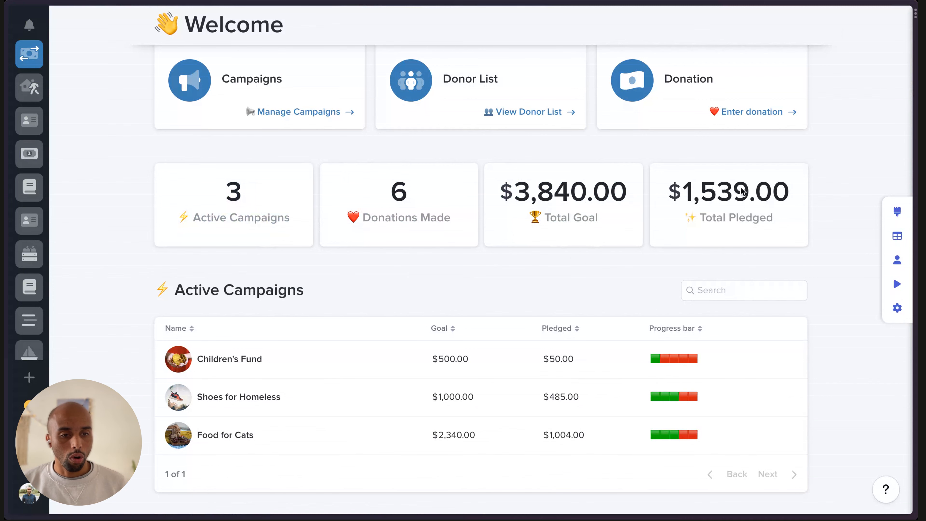
# Review the Active Campaigns and Recent Donations lists on the dashboard, returning to its beginning
pyautogui.scroll(-4, 585, 305)
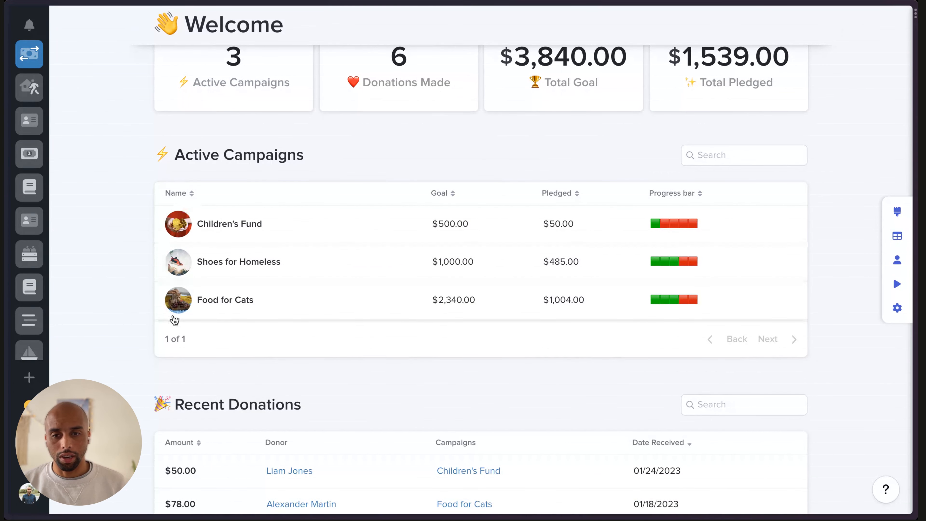
pyautogui.scroll(-1, 358, 290)
pyautogui.scroll(-3, 358, 290)
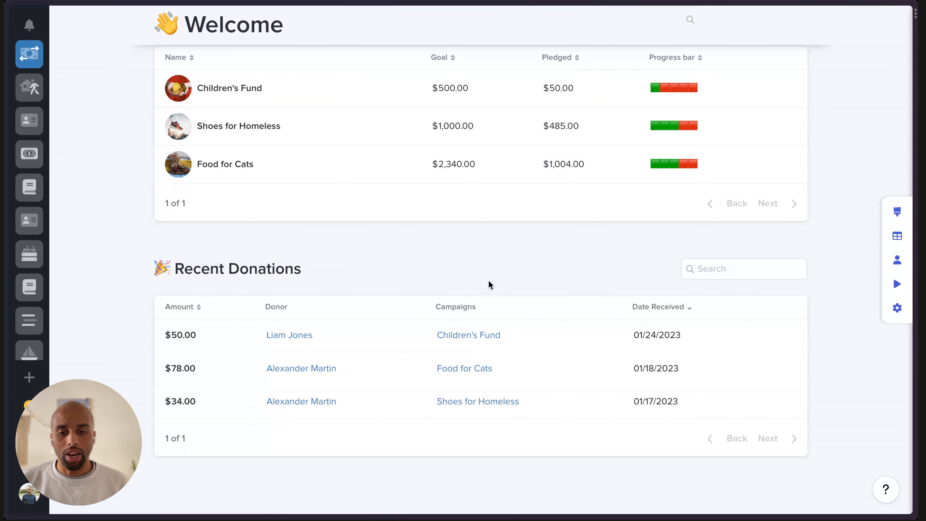
pyautogui.scroll(10, 499, 352)
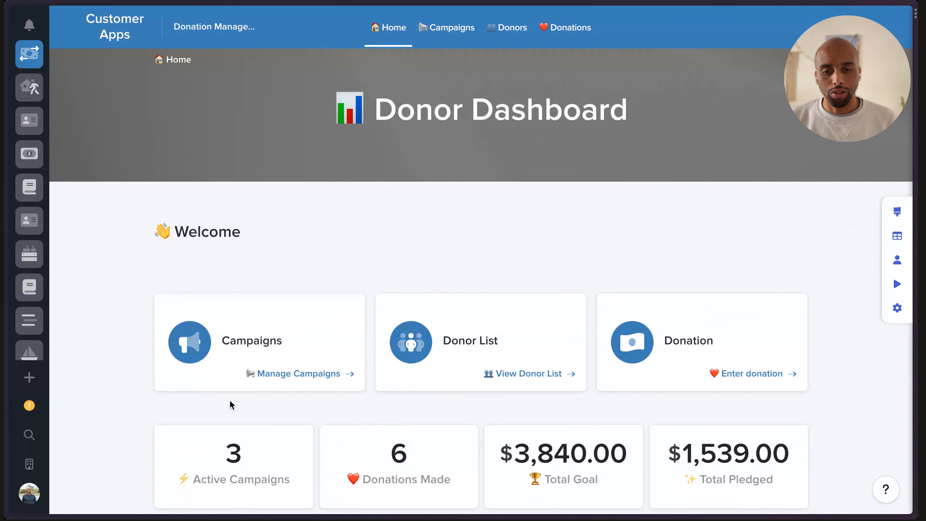
# Go from the dashboard to the campaign list and view the Food Bank campaign's details
pyautogui.click(280, 378)
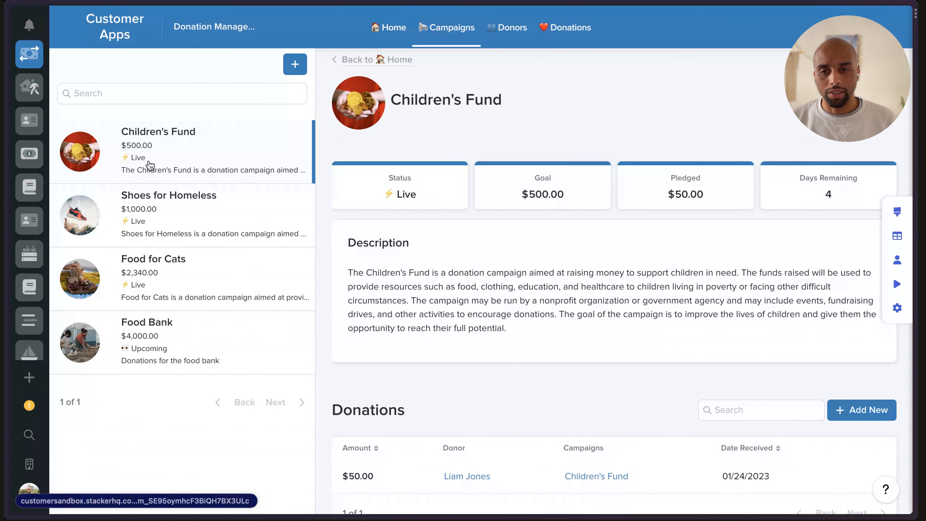
pyautogui.click(185, 333)
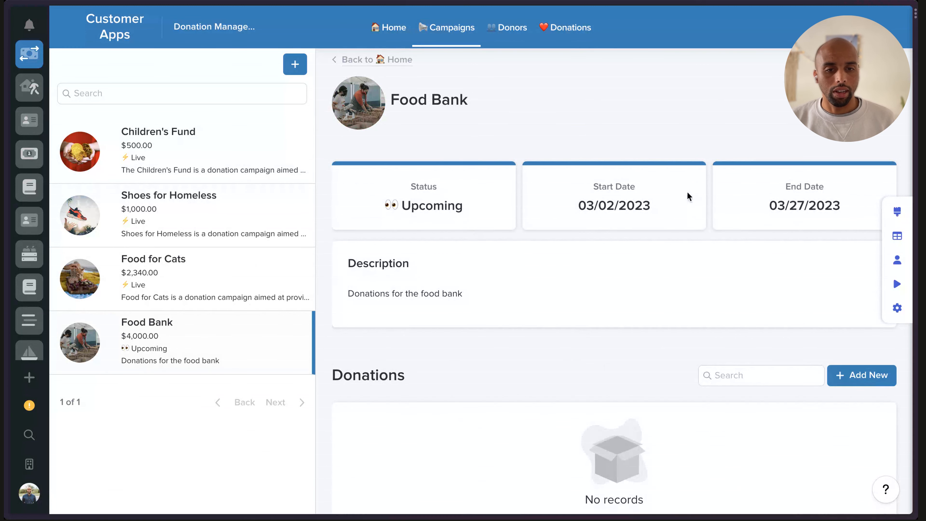
# Start a new campaign named Save the rainforest with a goal of $5000
pyautogui.click(295, 64)
pyautogui.click(391, 168)
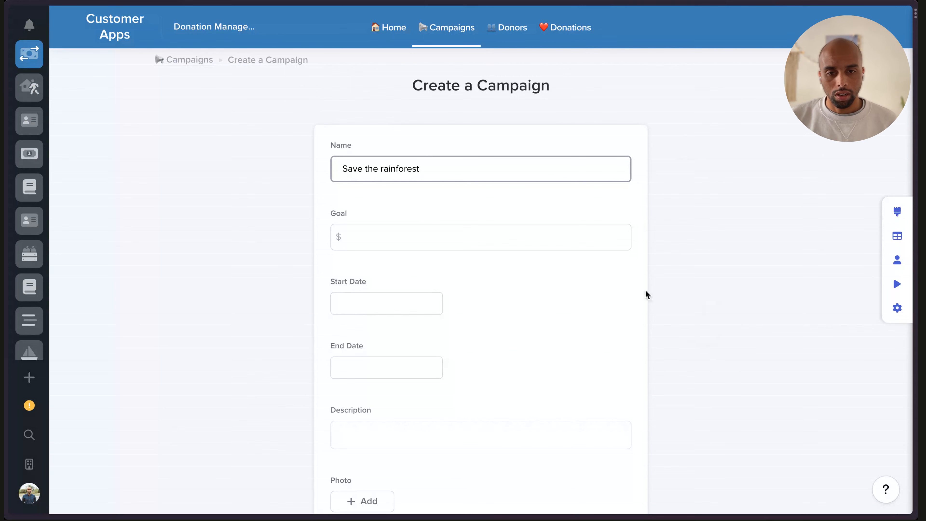
pyautogui.click(484, 240)
pyautogui.write('500')
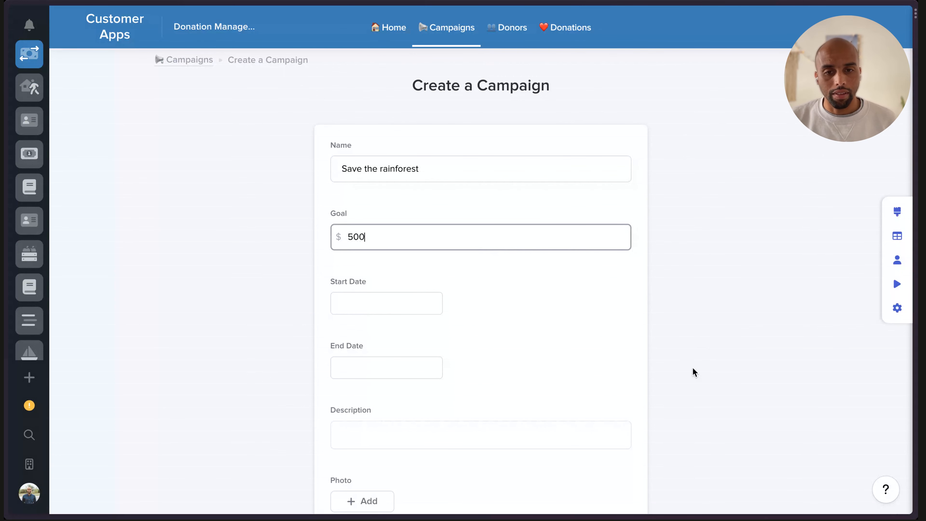
pyautogui.write('0')
# Set the campaign's start date to 03/14/2023 and its end date to 05/31/2023
pyautogui.click(407, 306)
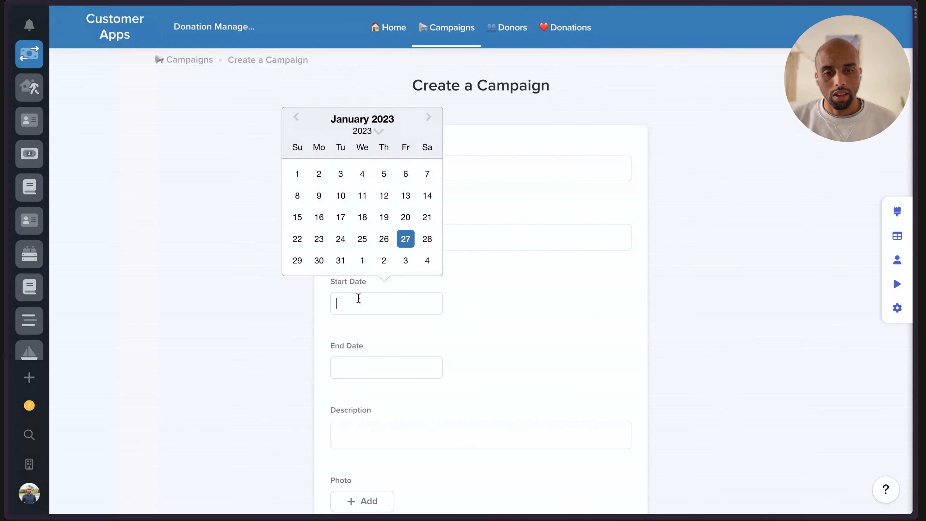
pyautogui.click(429, 117)
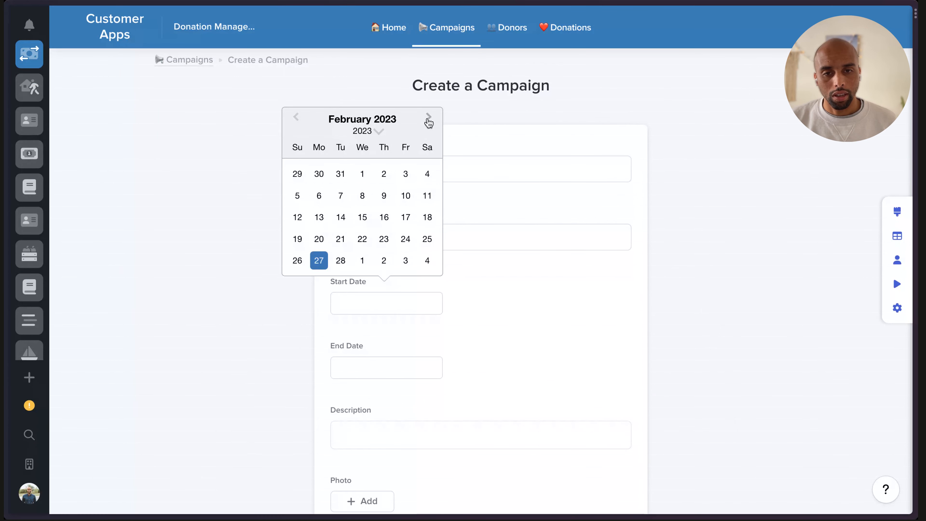
pyautogui.click(428, 120)
pyautogui.click(342, 219)
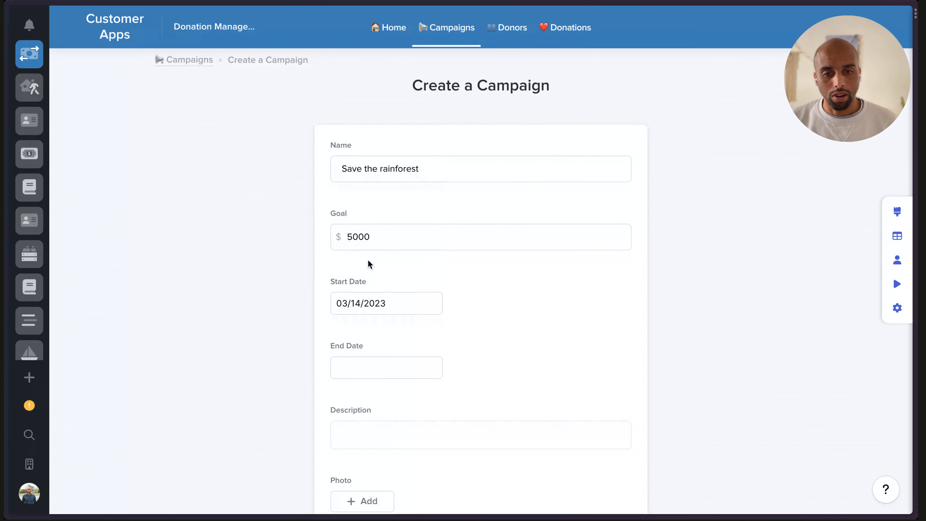
pyautogui.click(369, 361)
pyautogui.tripleClick(429, 180)
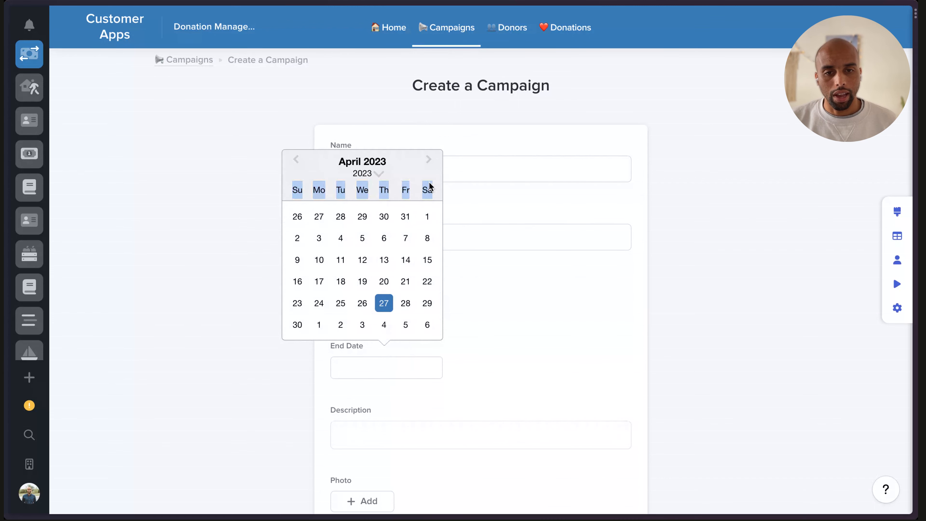
pyautogui.click(429, 163)
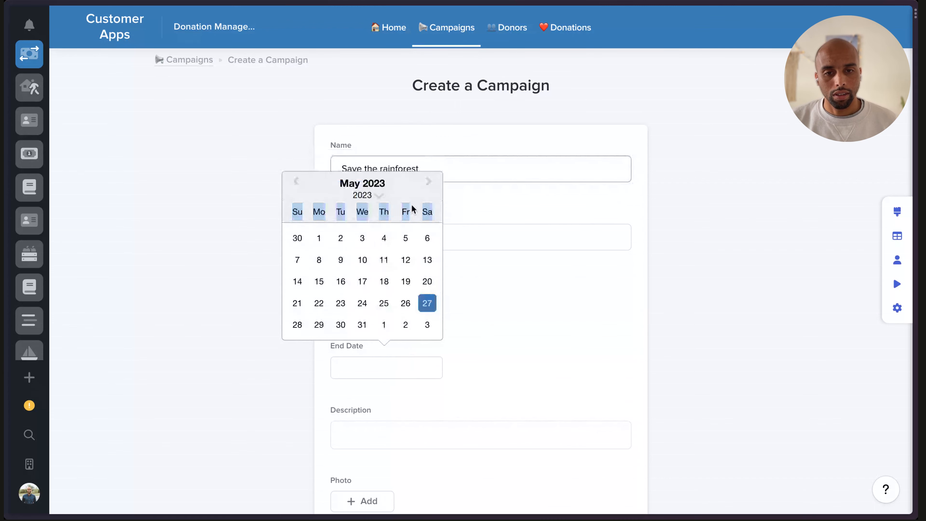
pyautogui.click(362, 325)
# Enter "Donations for the rainforest" as the campaign's description
pyautogui.scroll(-3, 626, 374)
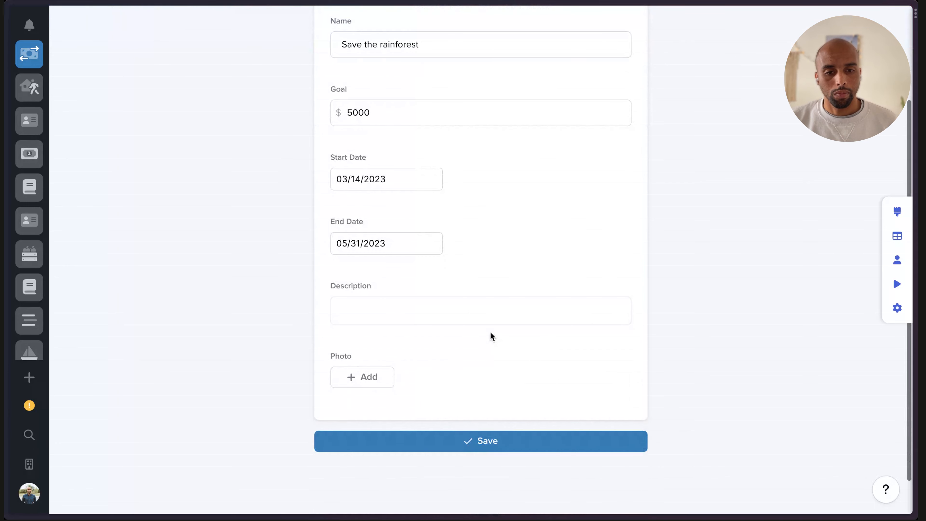
pyautogui.click(576, 309)
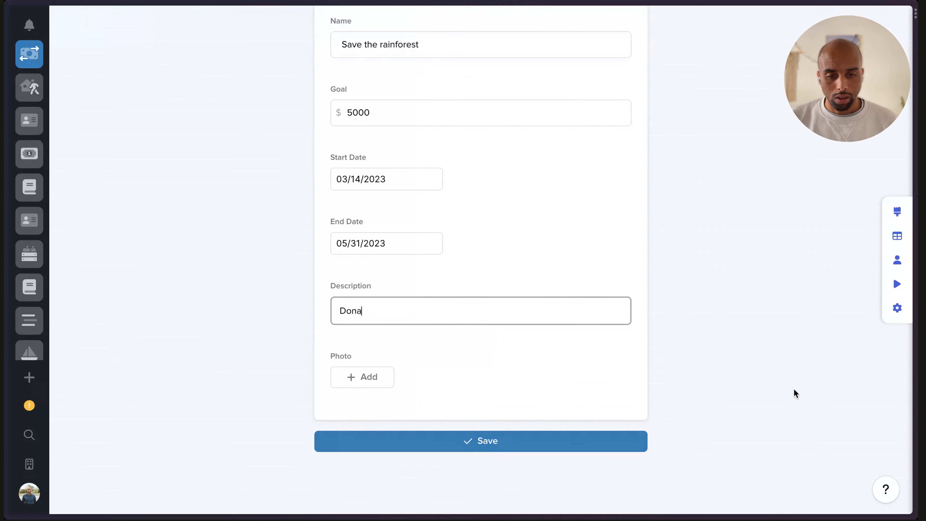
pyautogui.write('Donations')
pyautogui.write('for the rainforest')
pyautogui.click(504, 352)
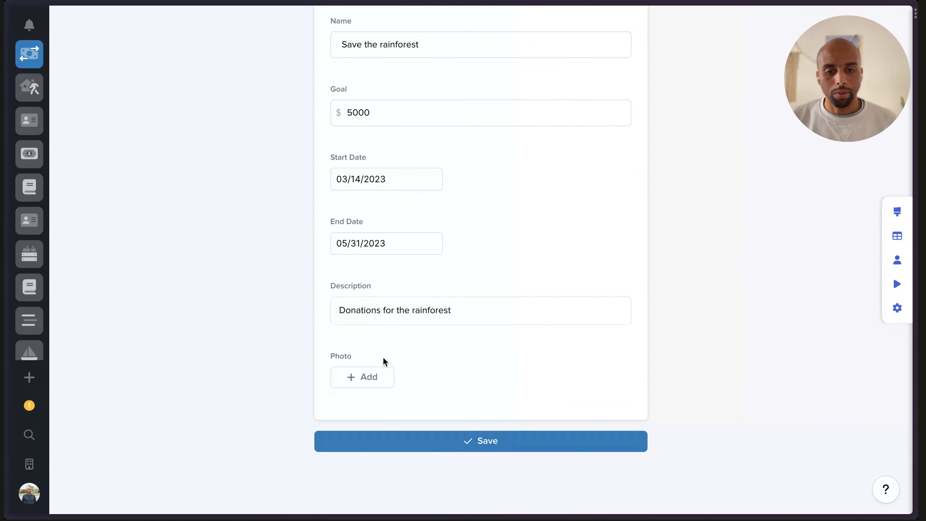
# Search Unsplash for "rainforest" and upload the misty green forest picture as the campaign's photo
pyautogui.click(375, 372)
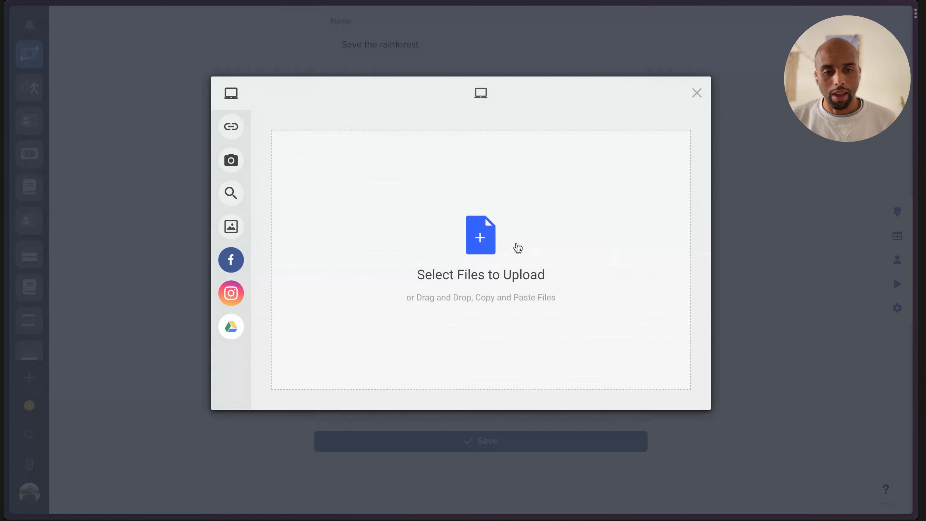
pyautogui.click(231, 226)
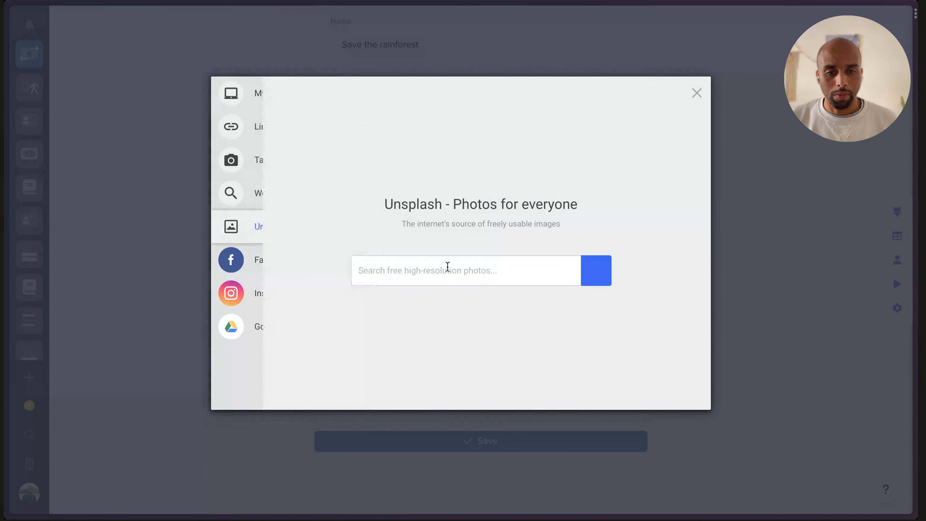
pyautogui.click(487, 273)
pyautogui.write('r')
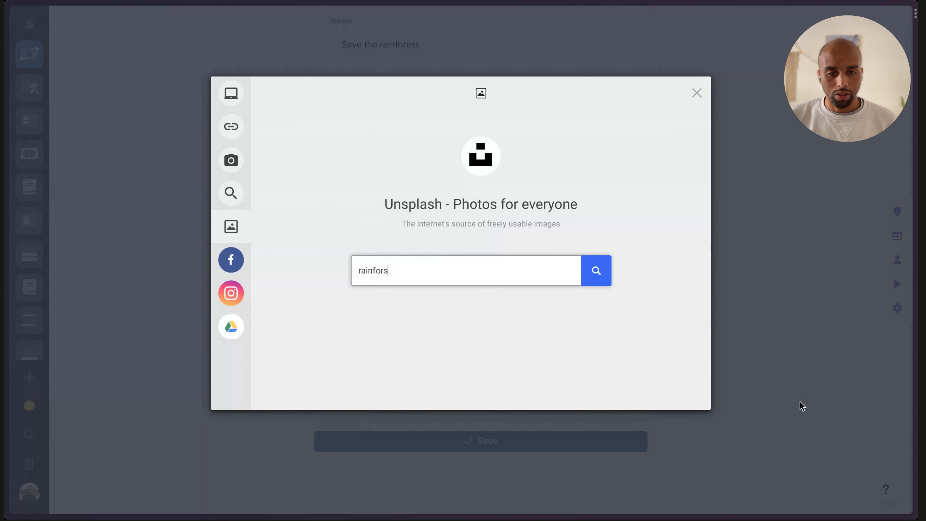
pyautogui.write('ainforest')
pyautogui.press('Return')
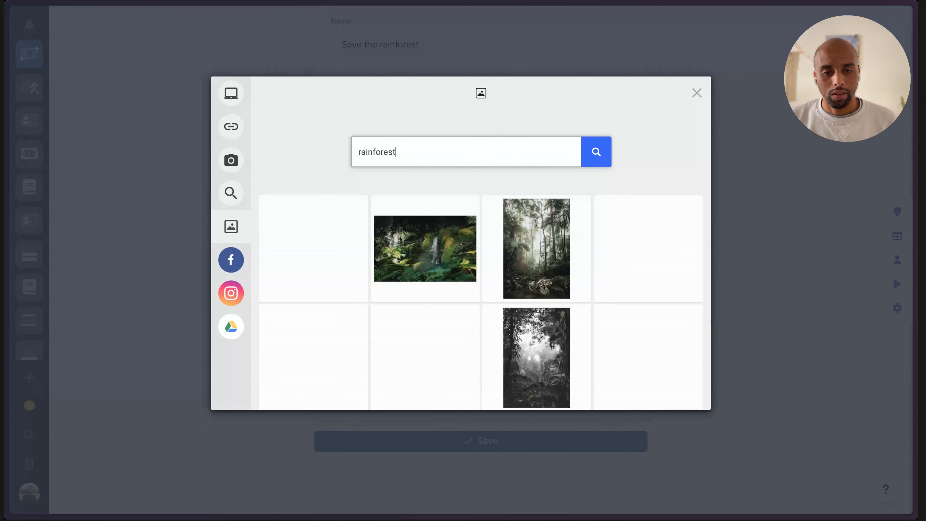
pyautogui.click(536, 249)
pyautogui.click(669, 398)
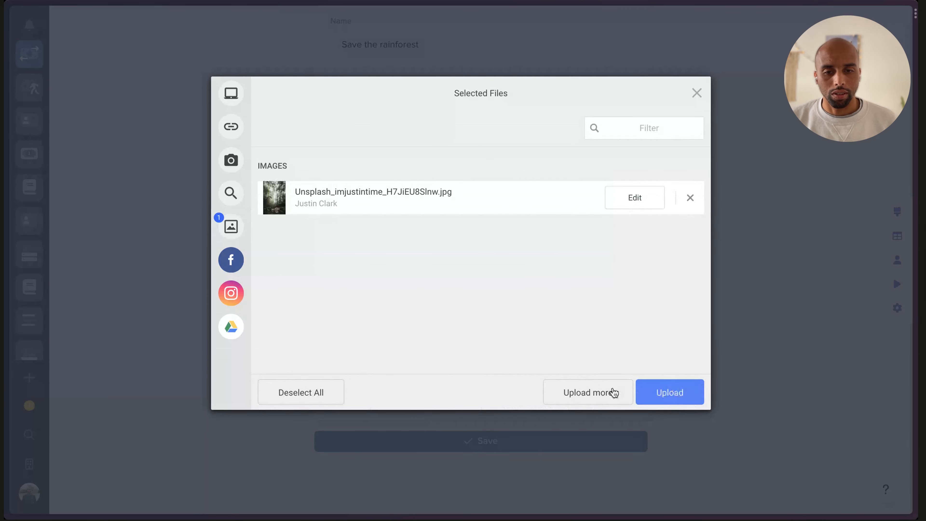
pyautogui.click(653, 394)
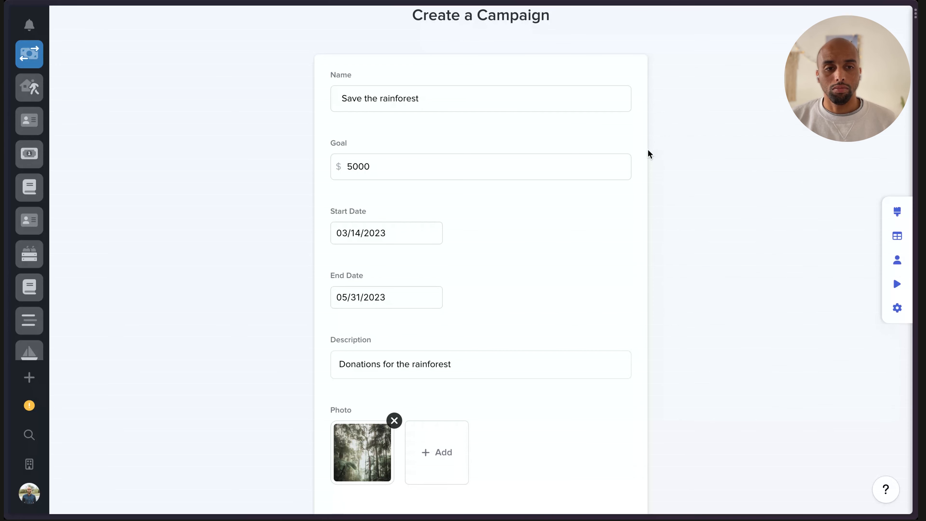
# Review the completed campaign form and save the new campaign
pyautogui.scroll(2, 614, 143)
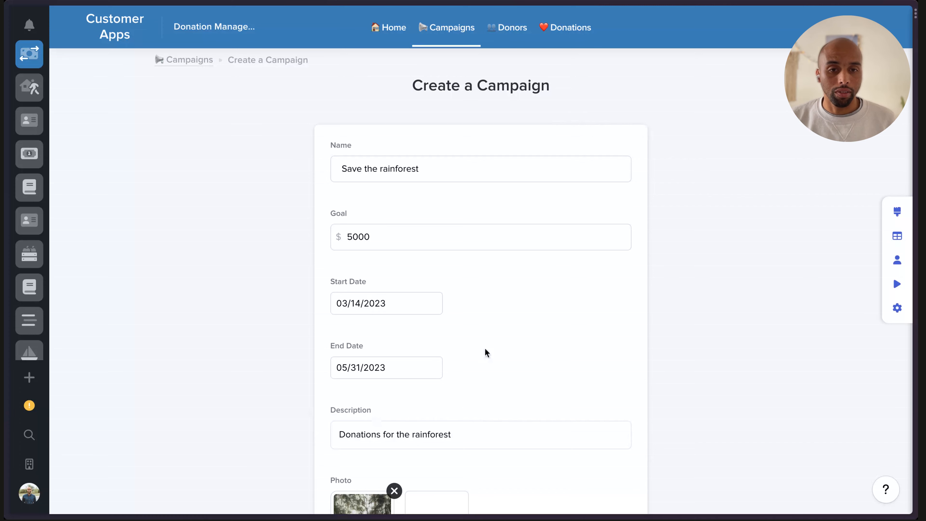
pyautogui.scroll(-3, 366, 279)
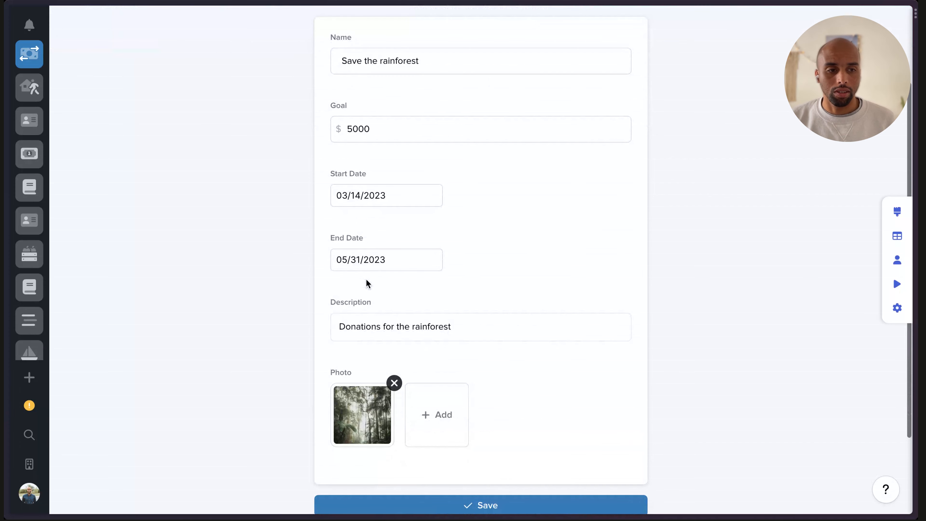
pyautogui.scroll(-3, 421, 347)
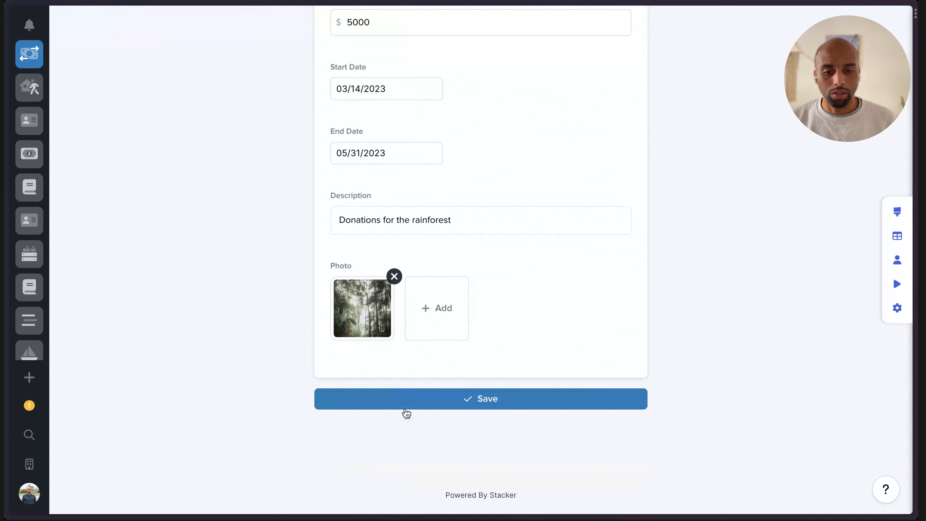
pyautogui.click(434, 398)
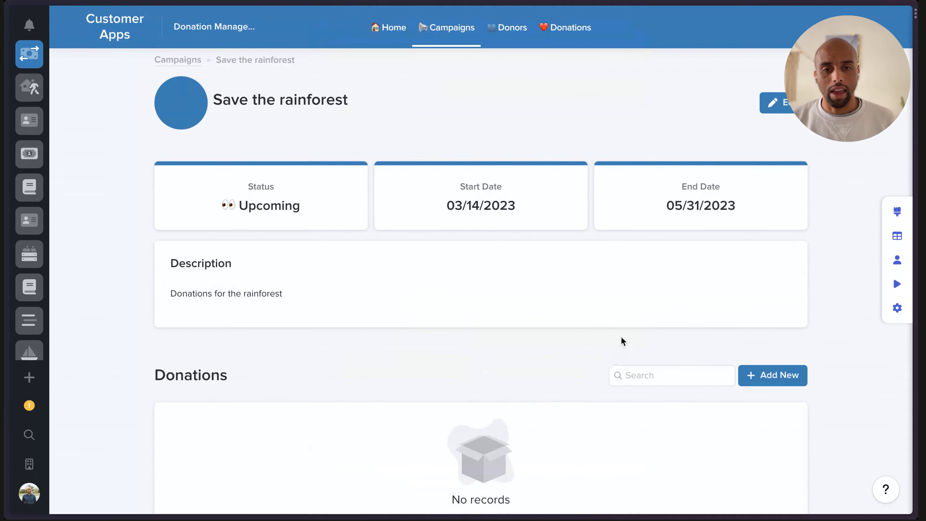
# Check the status and start date on the Save the rainforest campaign's page
pyautogui.moveTo(219, 207); pyautogui.dragTo(310, 207)
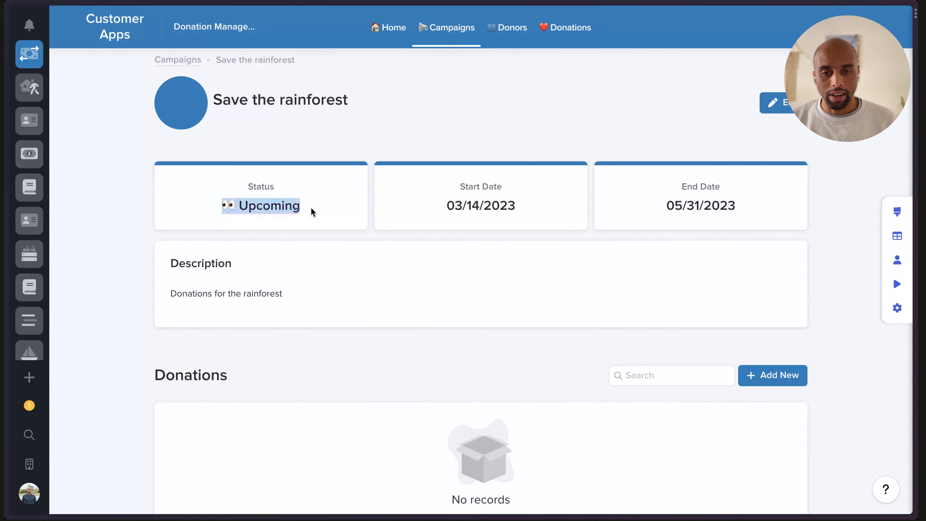
pyautogui.click(265, 190)
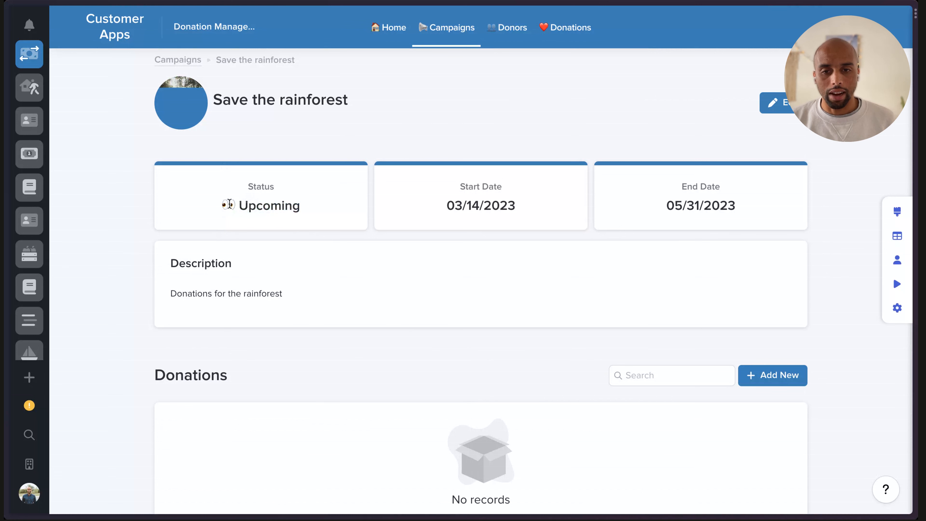
pyautogui.moveTo(230, 203); pyautogui.dragTo(301, 205)
pyautogui.click(464, 209)
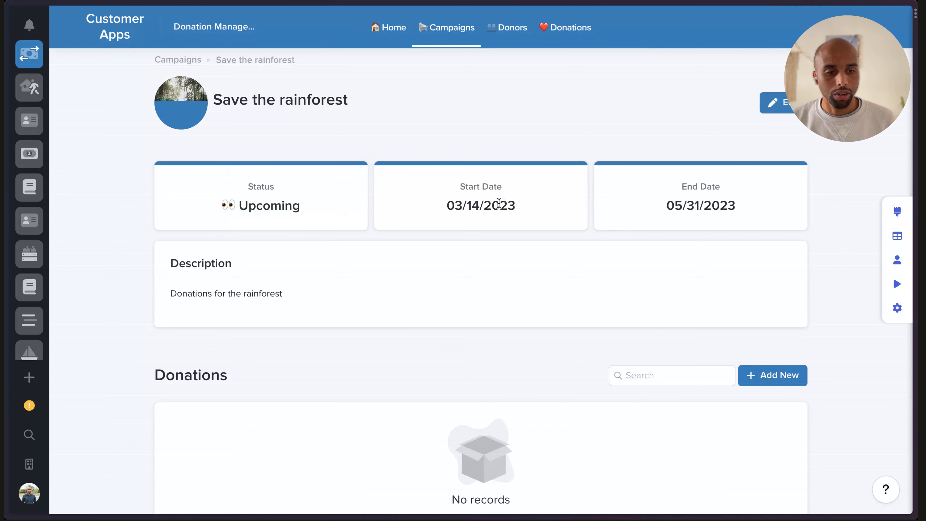
# Return to the campaign list and examine the Children's Fund's goal, pledged amount, days remaining, description and donations
pyautogui.click(173, 60)
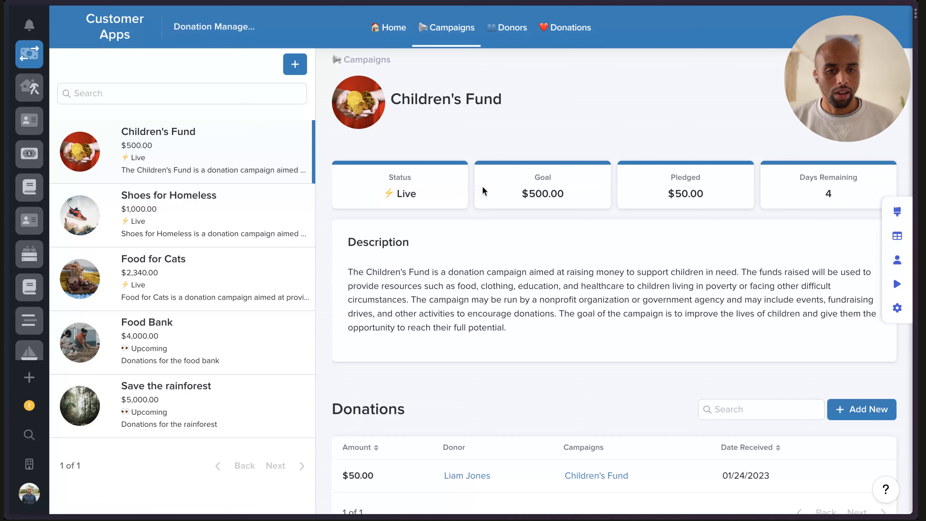
pyautogui.moveTo(533, 195); pyautogui.dragTo(746, 193)
pyautogui.moveTo(847, 196); pyautogui.dragTo(781, 195)
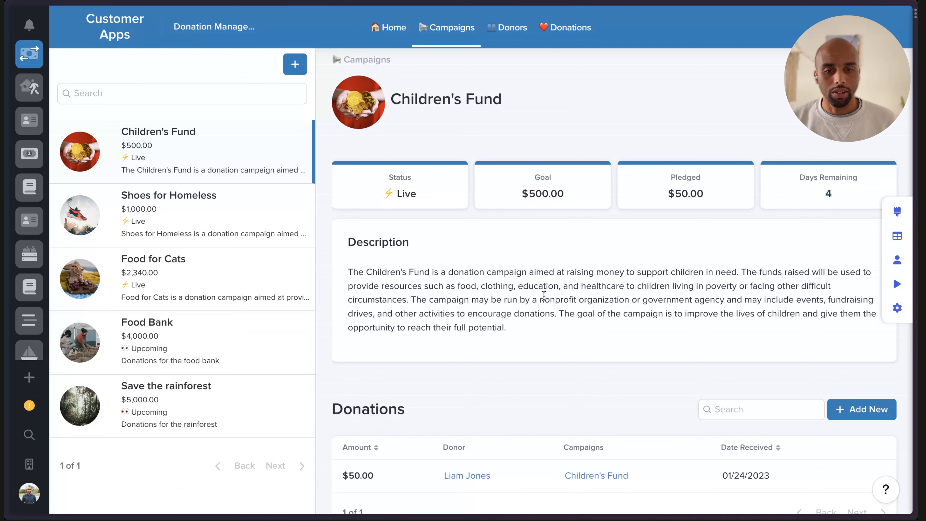
pyautogui.moveTo(397, 292); pyautogui.dragTo(509, 362)
pyautogui.click(507, 316)
pyautogui.scroll(-2, 506, 315)
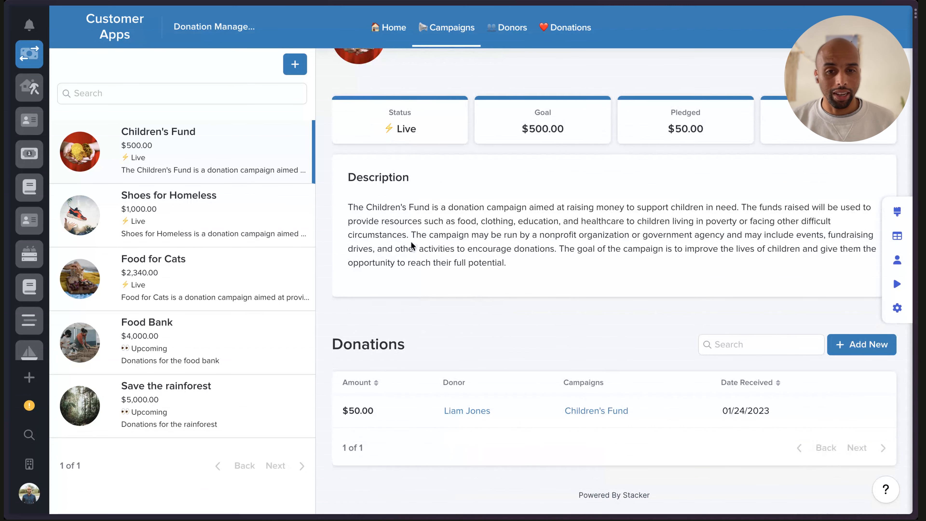
pyautogui.scroll(2, 411, 393)
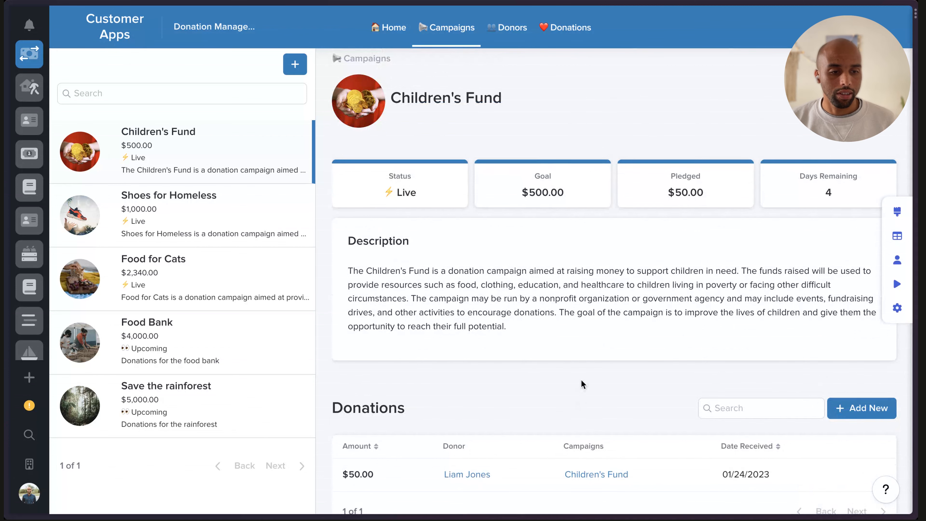
# Start a new donation for the Children's Fund with an amount of $56 and select an existing donor
pyautogui.scroll(-2, 582, 384)
pyautogui.click(858, 345)
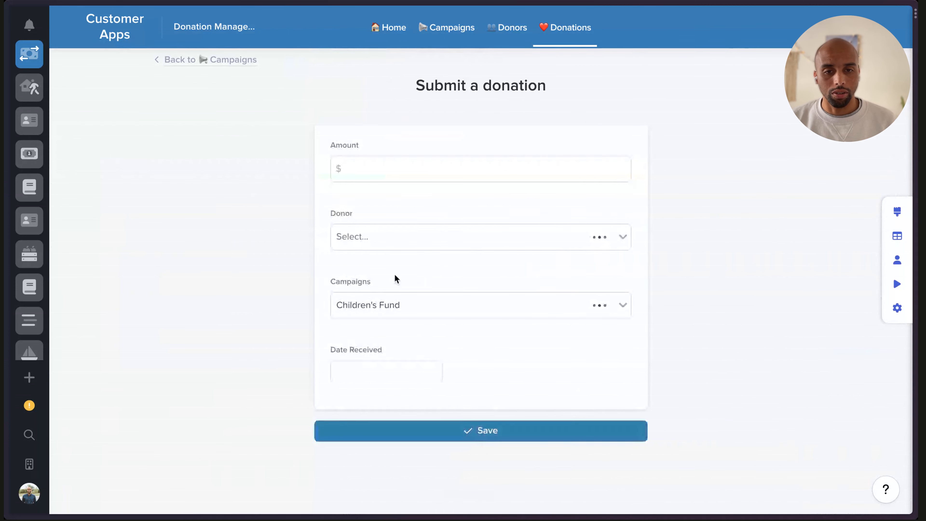
pyautogui.click(409, 170)
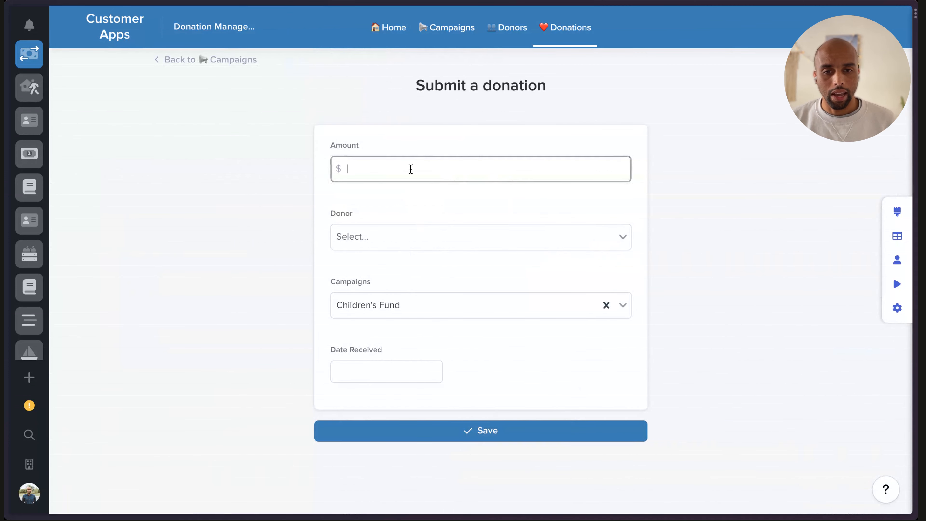
pyautogui.write('56')
pyautogui.click(408, 243)
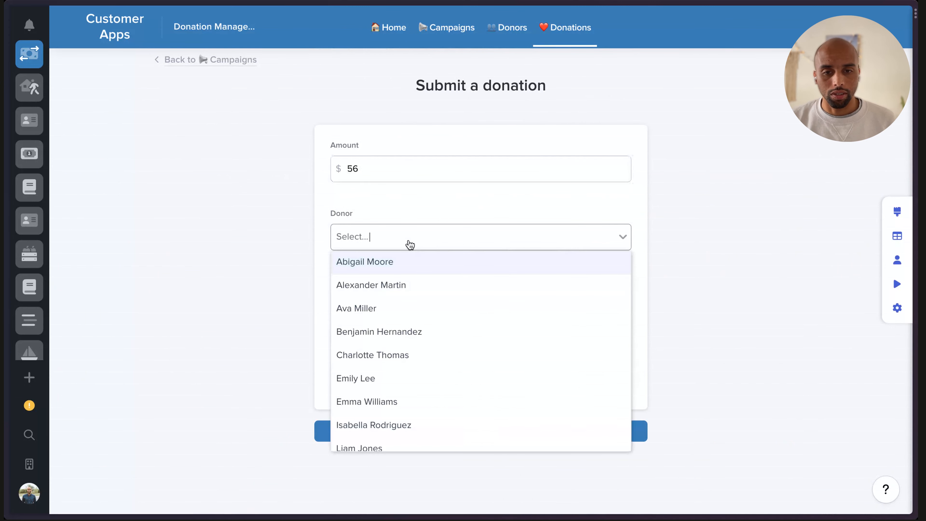
pyautogui.scroll(-2, 431, 369)
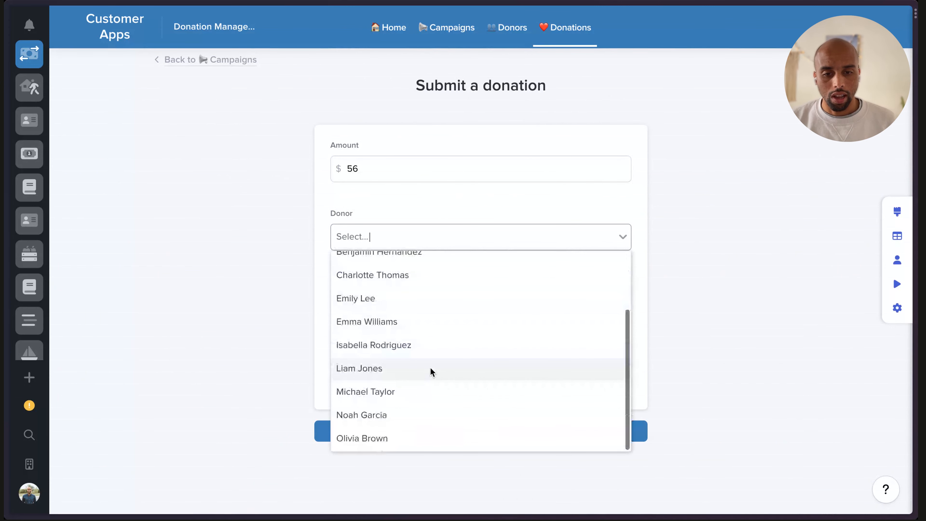
pyautogui.click(409, 415)
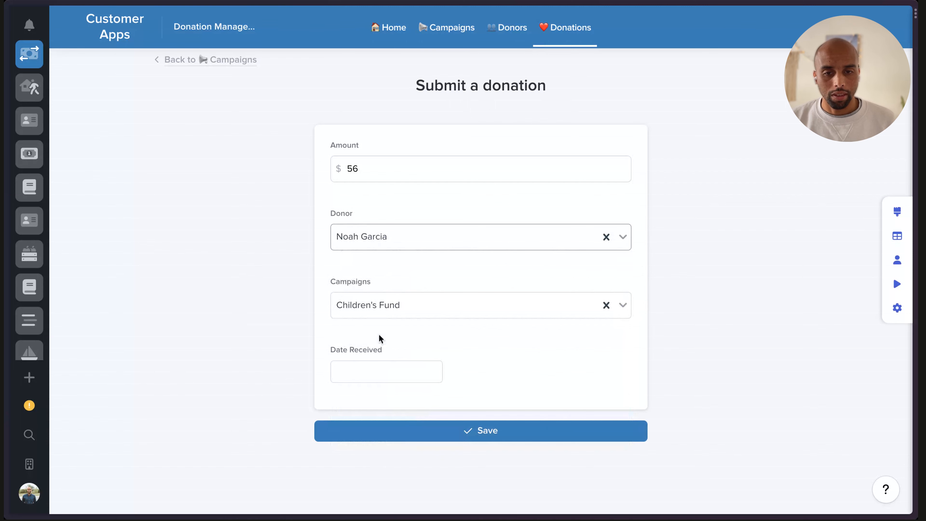
# Set the donation's date received to 01/25/2023 and save the donation
pyautogui.click(389, 368)
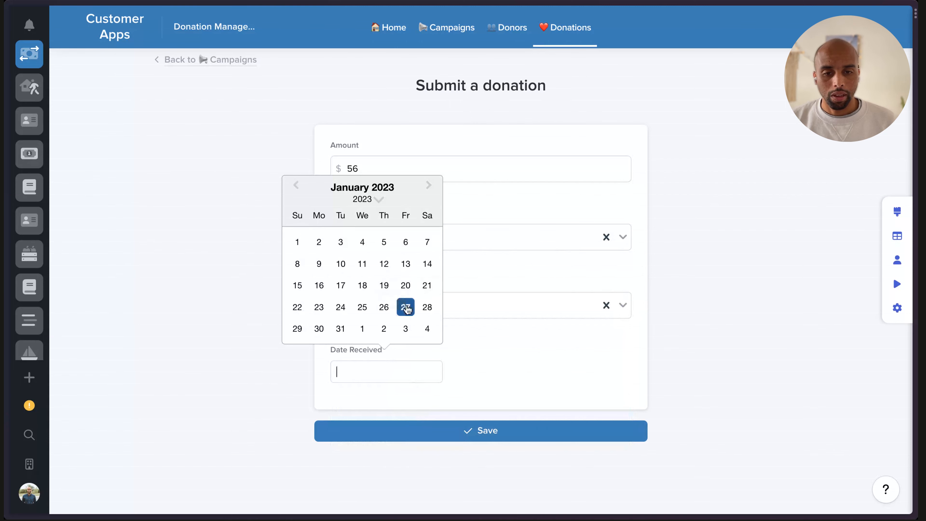
pyautogui.click(362, 307)
pyautogui.click(487, 436)
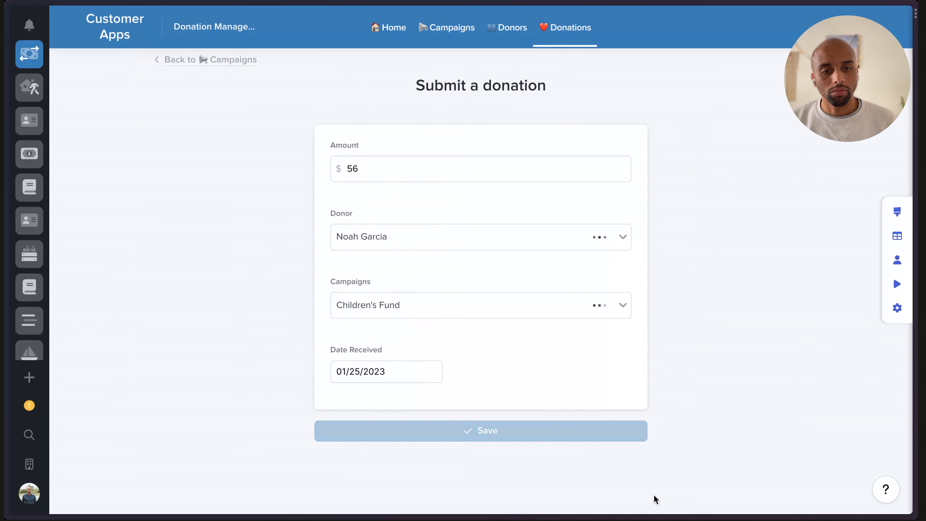
# Check the Children's Fund's donation list and pledged amount for the new donation
pyautogui.scroll(-3, 656, 500)
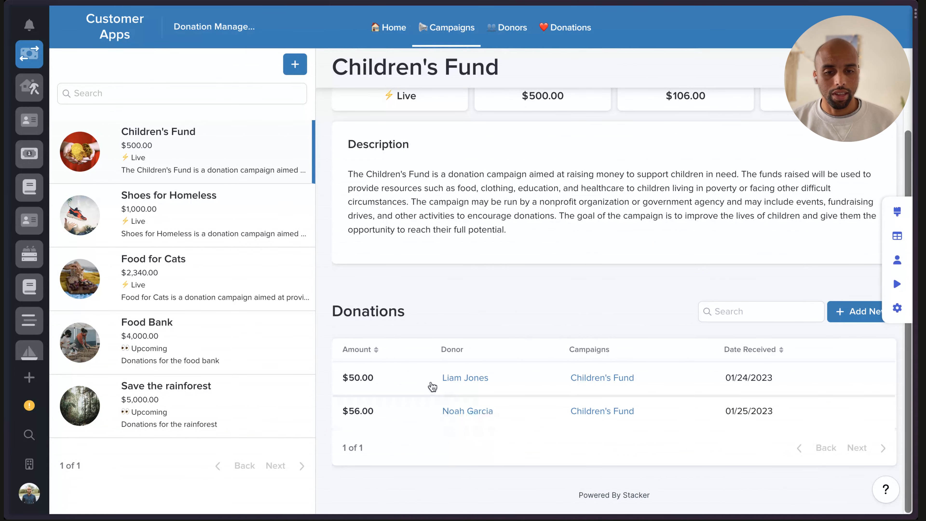
pyautogui.scroll(3, 452, 416)
pyautogui.moveTo(670, 173); pyautogui.dragTo(705, 233)
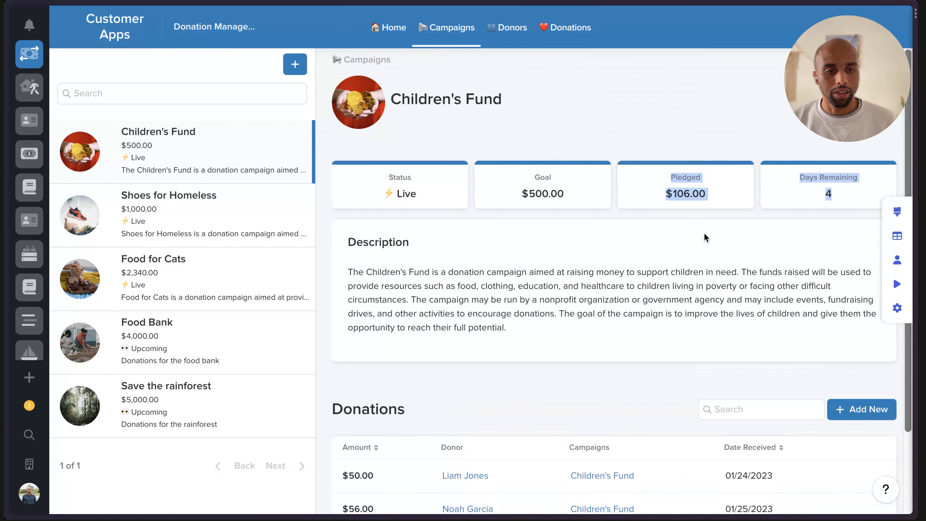
pyautogui.click(704, 233)
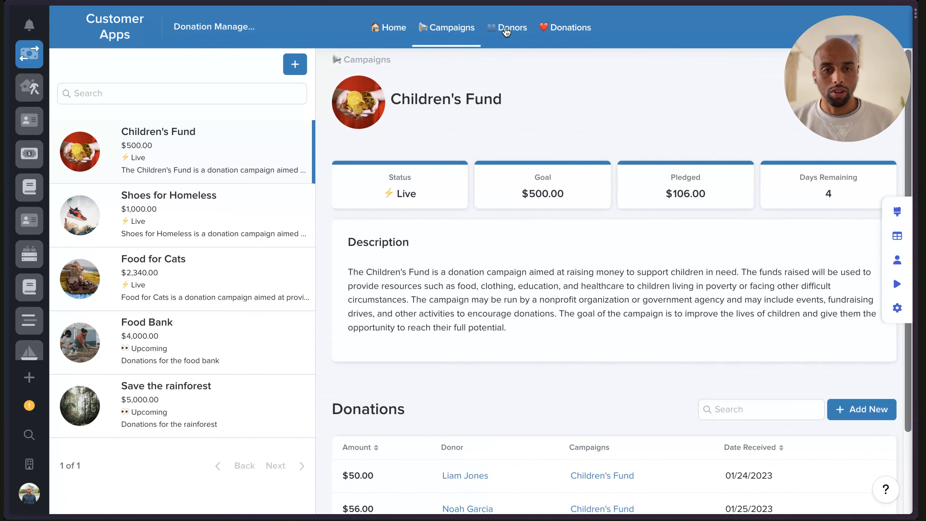
# Search the donor list for "noah", open the matching donor's profile, and examine the total donated and donation receipts
pyautogui.click(506, 29)
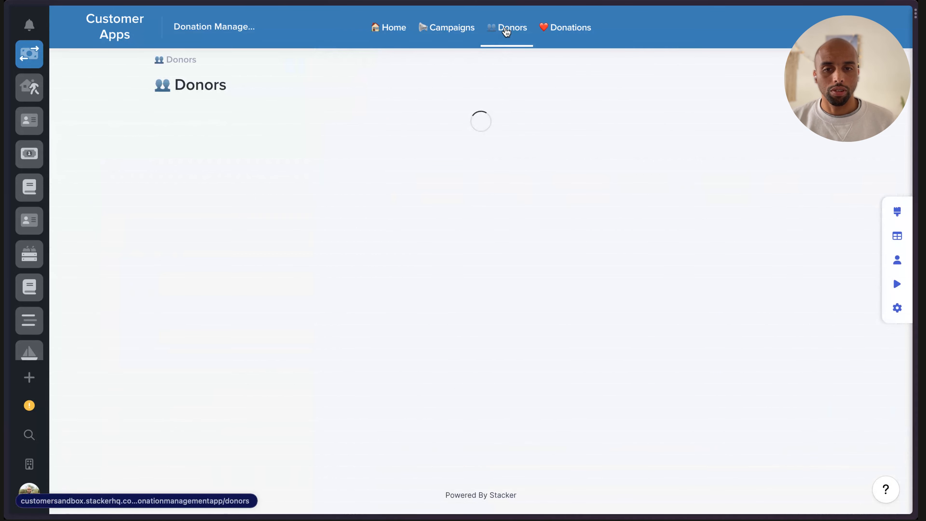
pyautogui.scroll(-1, 354, 241)
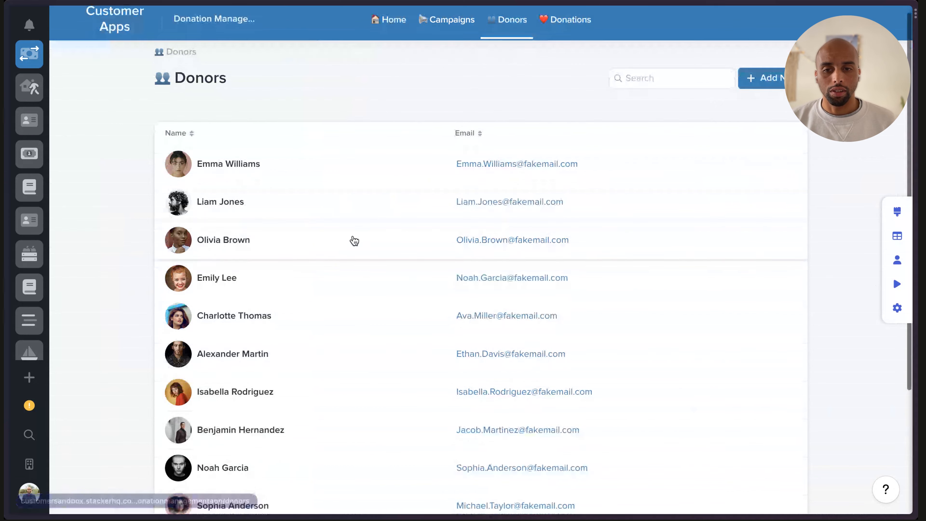
pyautogui.scroll(-5, 354, 241)
pyautogui.scroll(5, 352, 242)
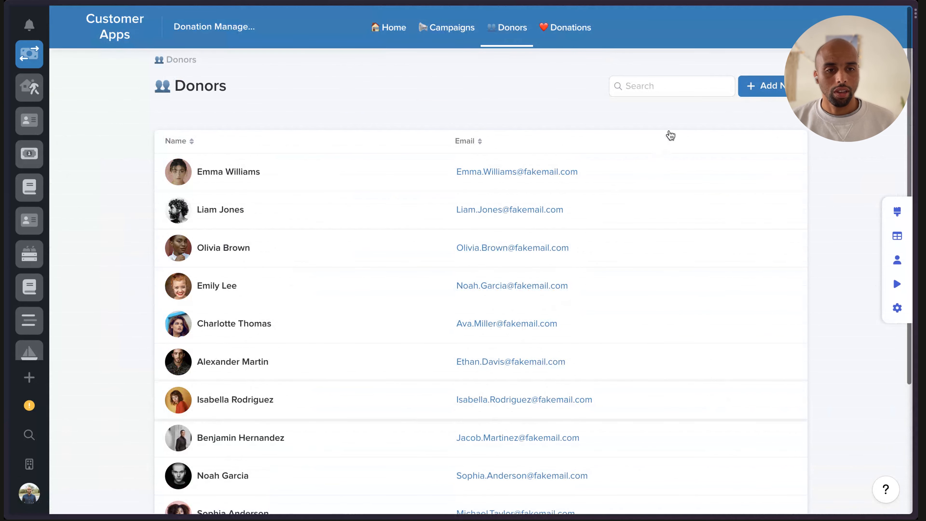
pyautogui.click(664, 87)
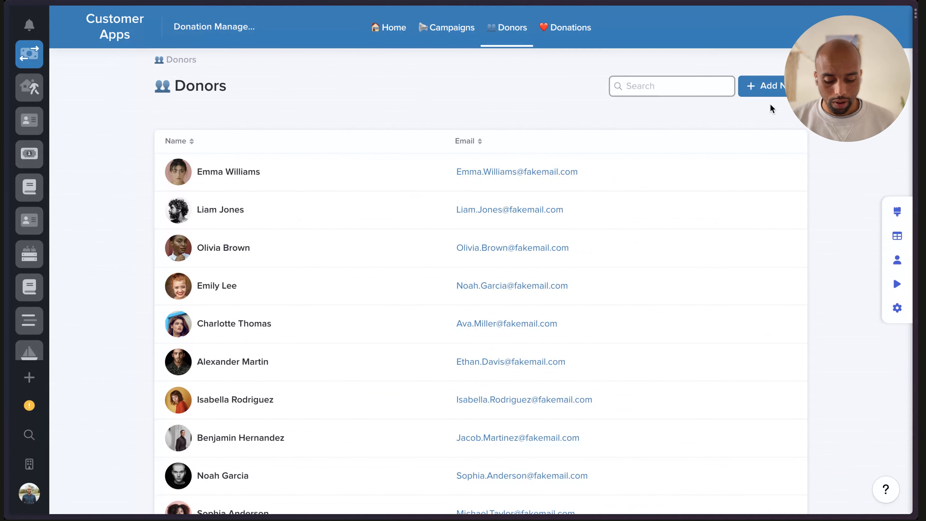
pyautogui.write('noah')
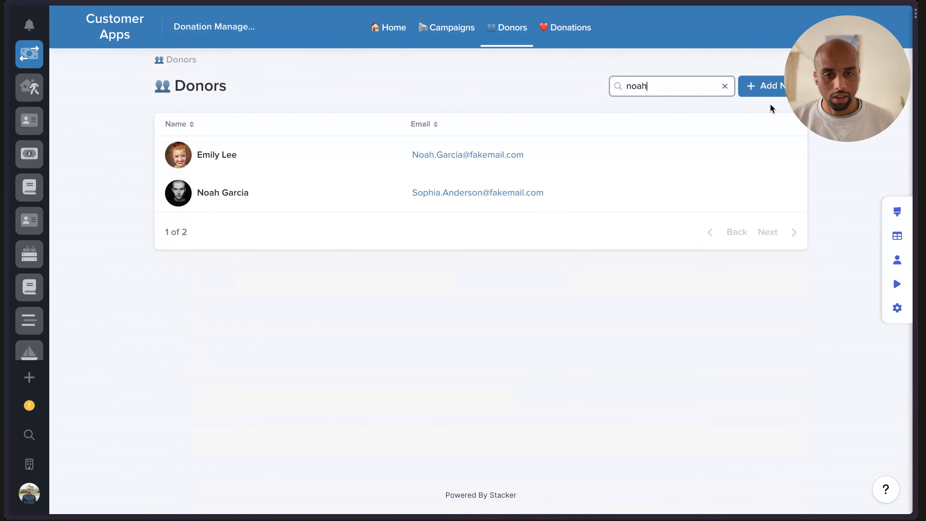
pyautogui.click(267, 194)
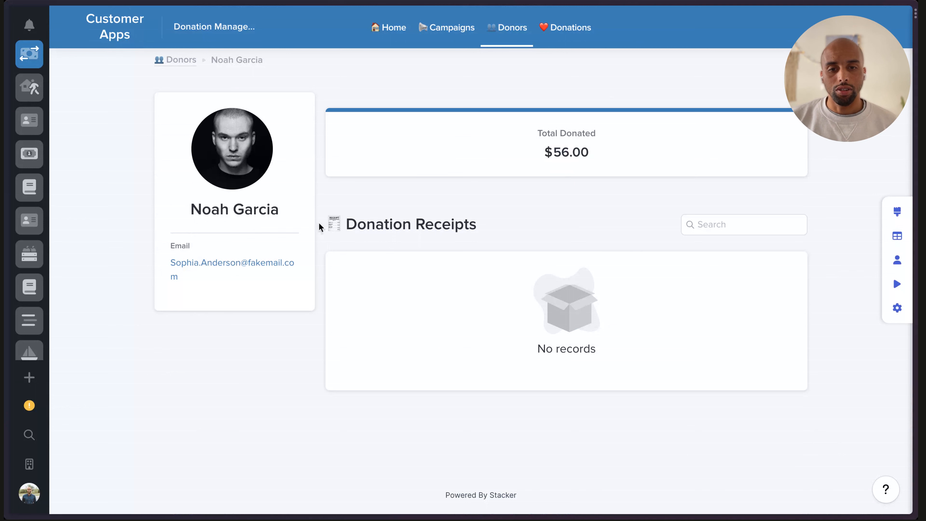
pyautogui.moveTo(319, 225); pyautogui.dragTo(455, 224)
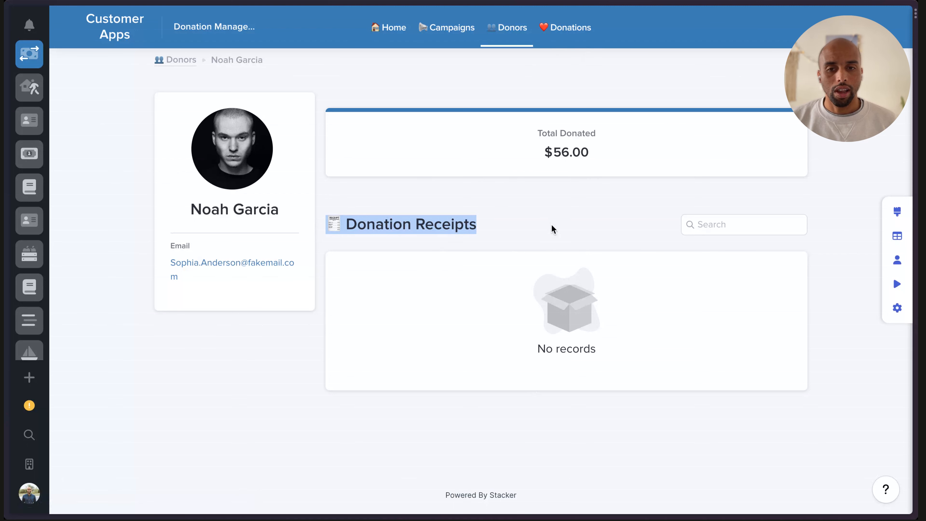
# Open the $56 Children's Fund donation from the donations list and start editing its page layout
pyautogui.click(569, 27)
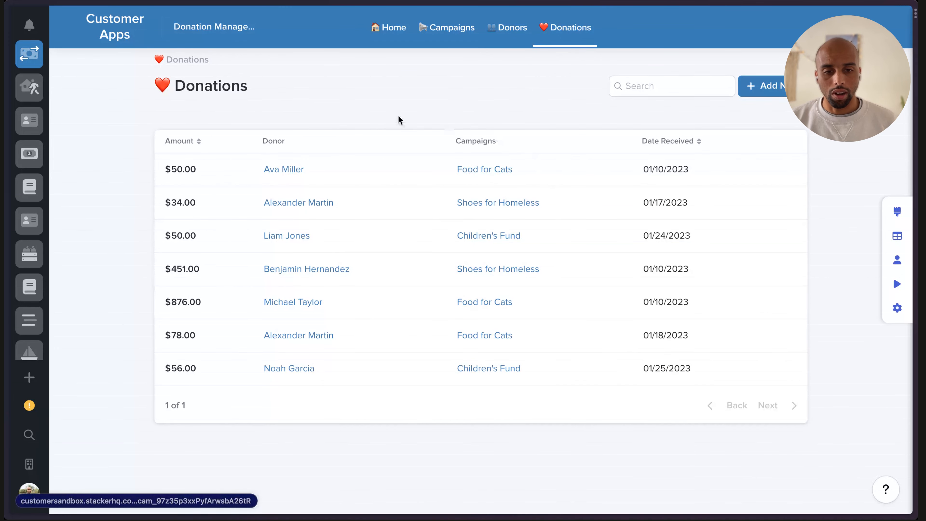
pyautogui.click(268, 378)
pyautogui.click(897, 211)
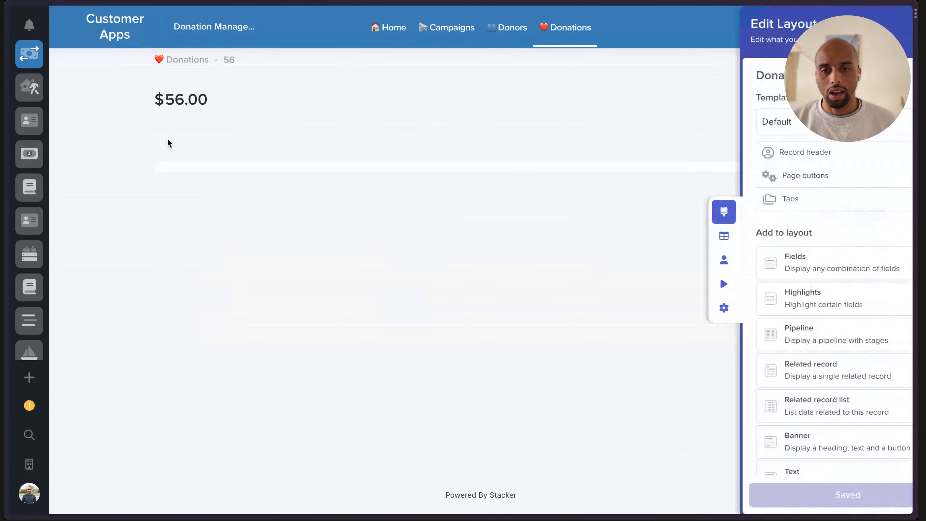
# Set the donation page's fields block to display chosen fields and look through its field list
pyautogui.click(462, 300)
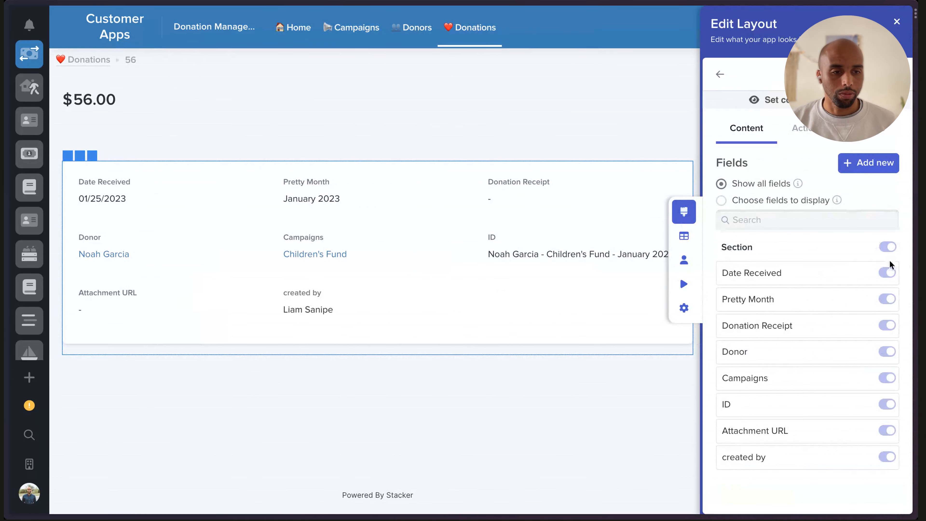
pyautogui.click(773, 201)
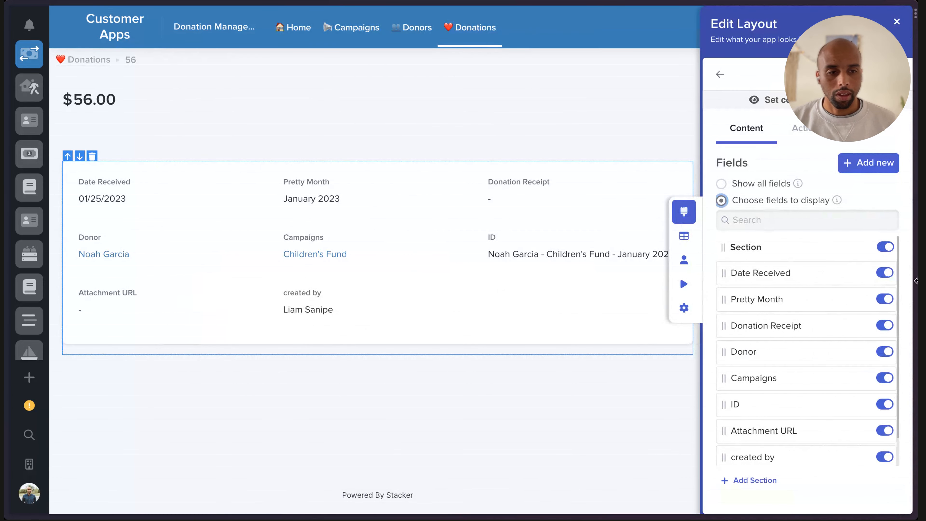
pyautogui.scroll(-1, 858, 294)
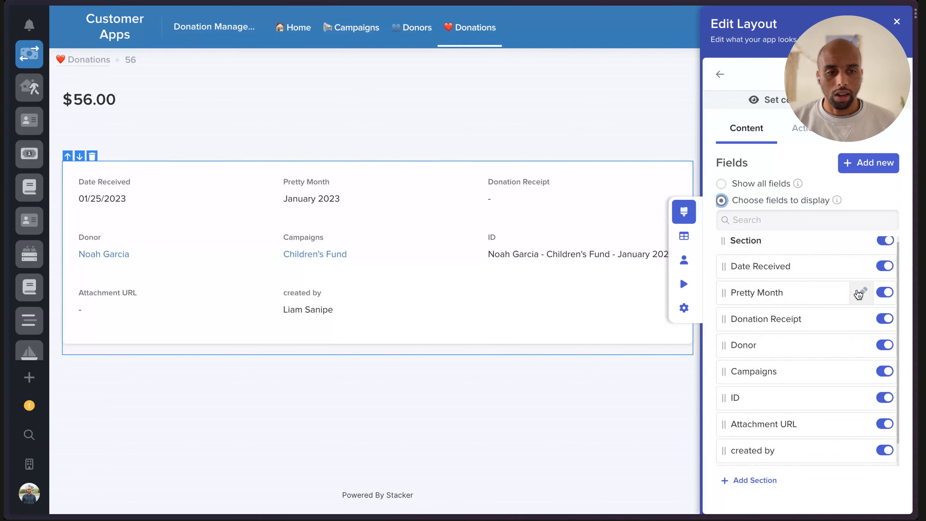
pyautogui.click(719, 75)
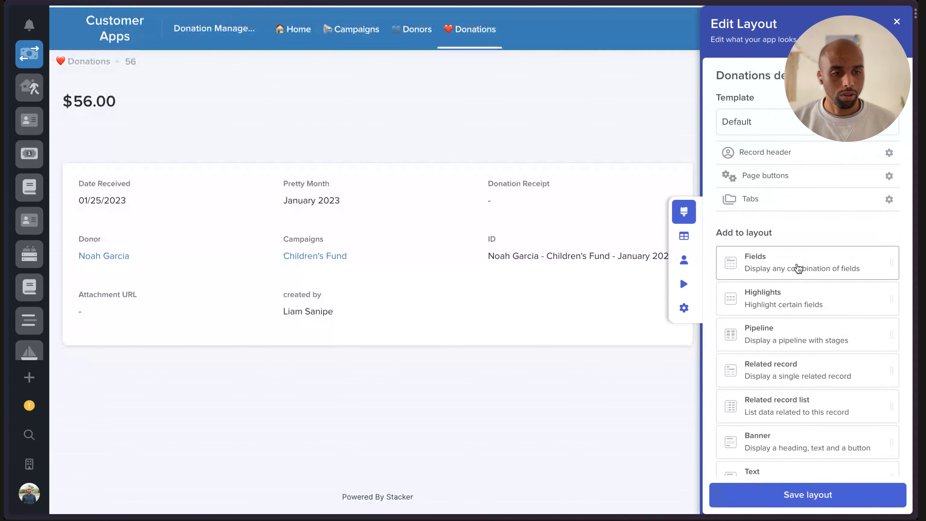
# Add a Highlights block showing Date Received and Amount above the fields block, and delete that old fields block
pyautogui.moveTo(796, 293); pyautogui.dragTo(474, 198)
pyautogui.click(889, 216)
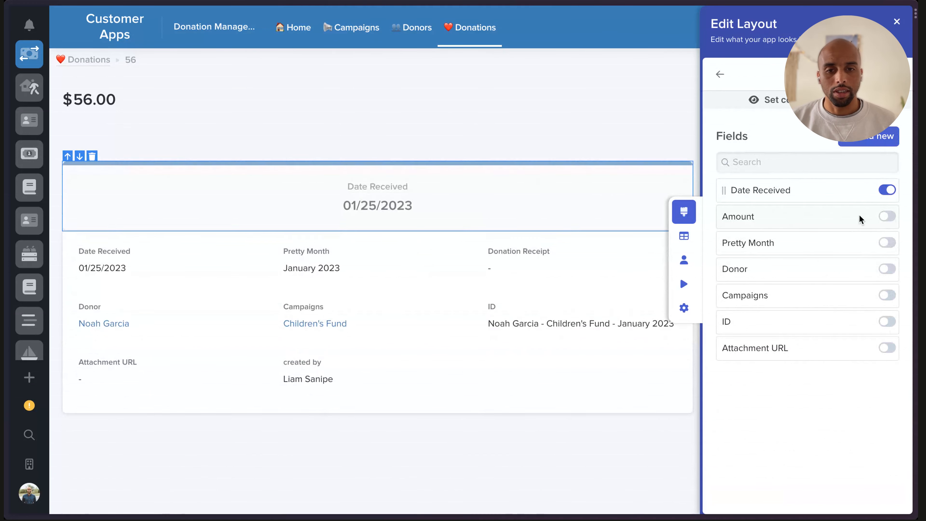
pyautogui.click(887, 217)
pyautogui.click(474, 375)
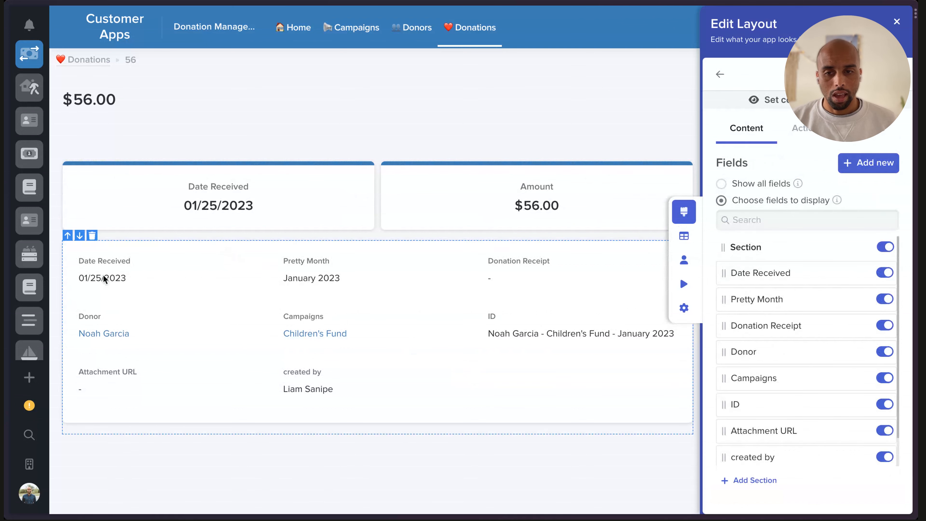
pyautogui.click(92, 236)
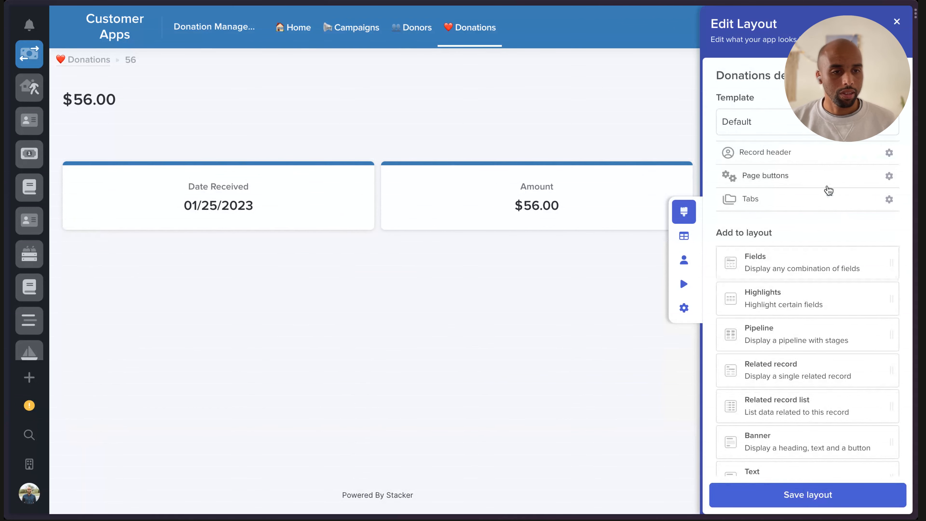
# Enable the Edit action among the donation page's buttons
pyautogui.click(819, 181)
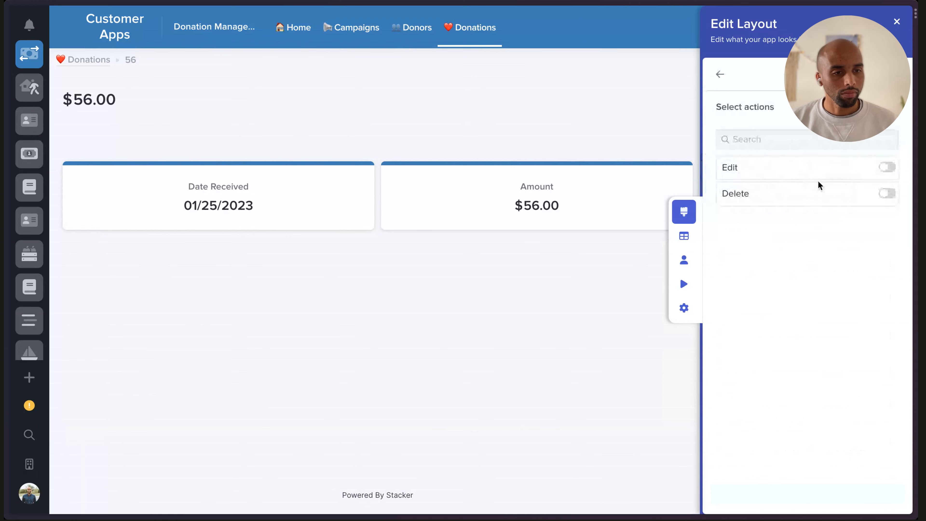
pyautogui.click(888, 167)
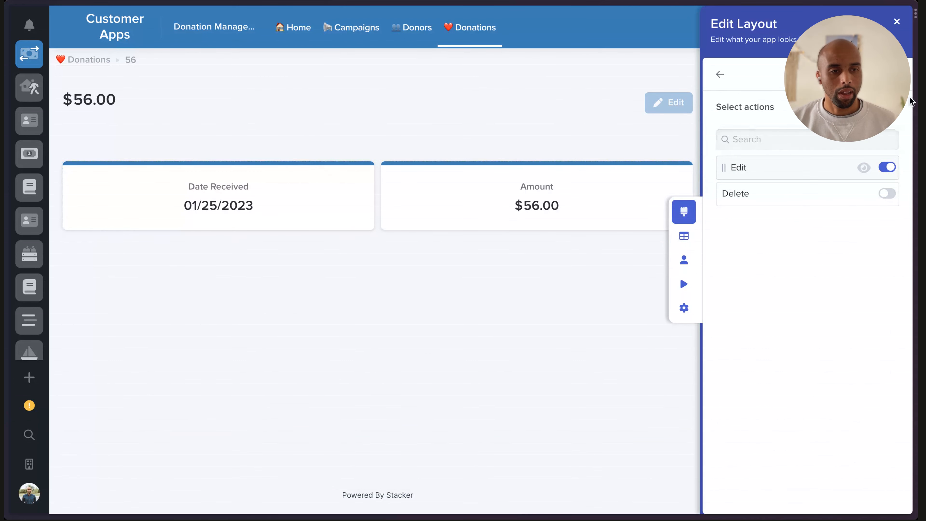
pyautogui.click(721, 76)
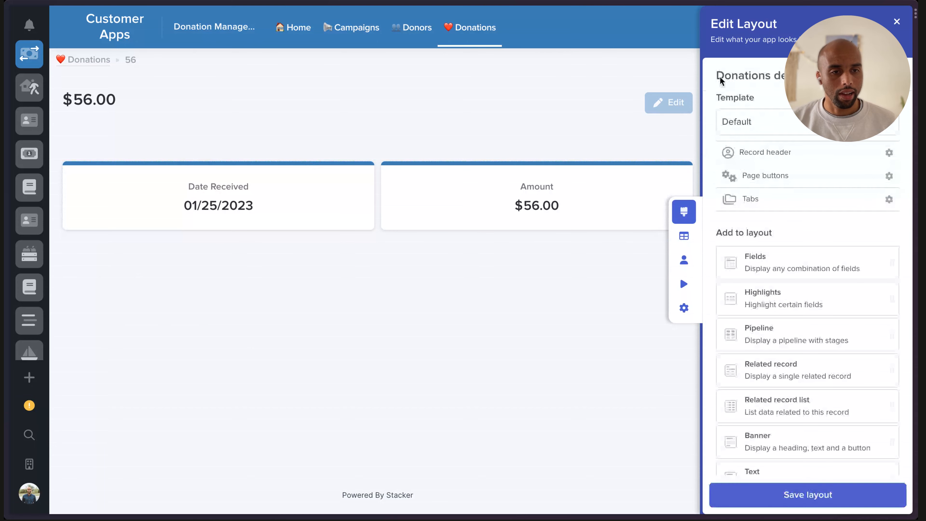
# Add a Fields block showing only Donation Receipt below the highlights, save the layout, and leave layout editing
pyautogui.moveTo(302, 253); pyautogui.dragTo(299, 236)
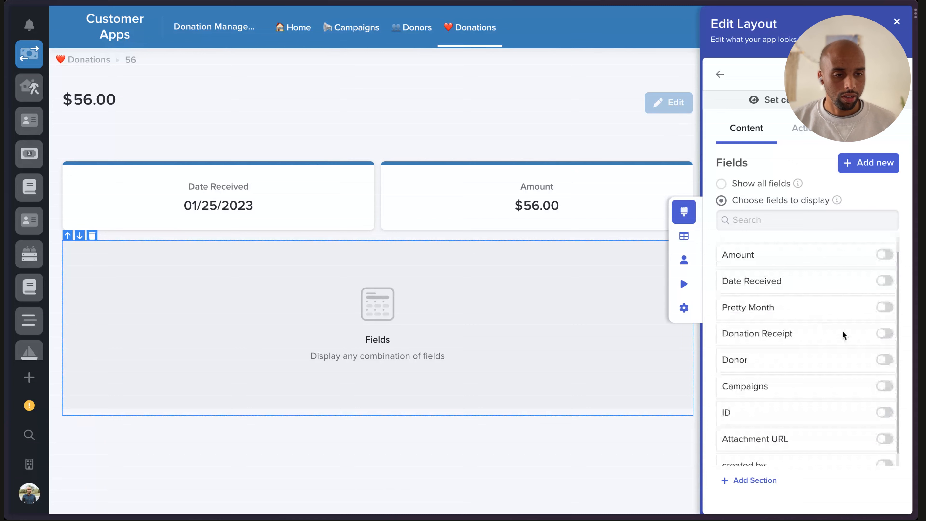
pyautogui.click(885, 333)
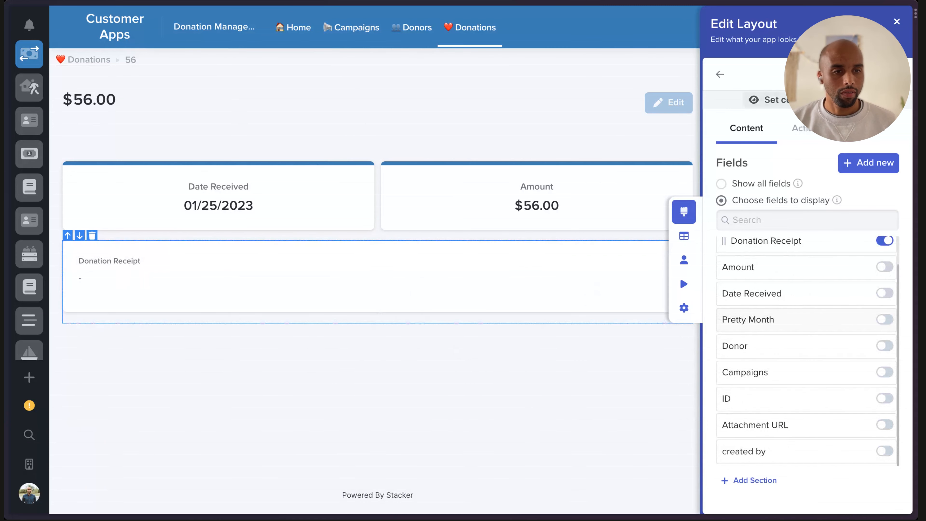
pyautogui.click(719, 74)
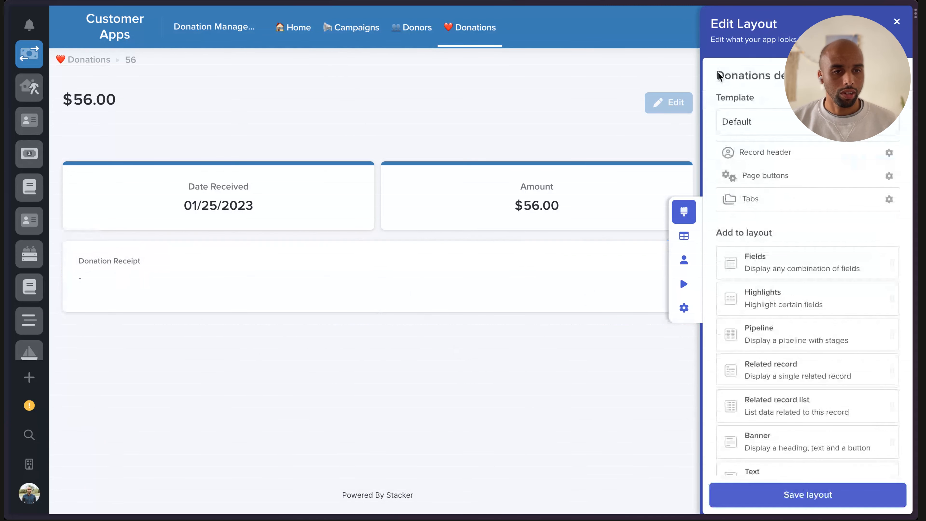
pyautogui.click(780, 504)
pyautogui.click(896, 23)
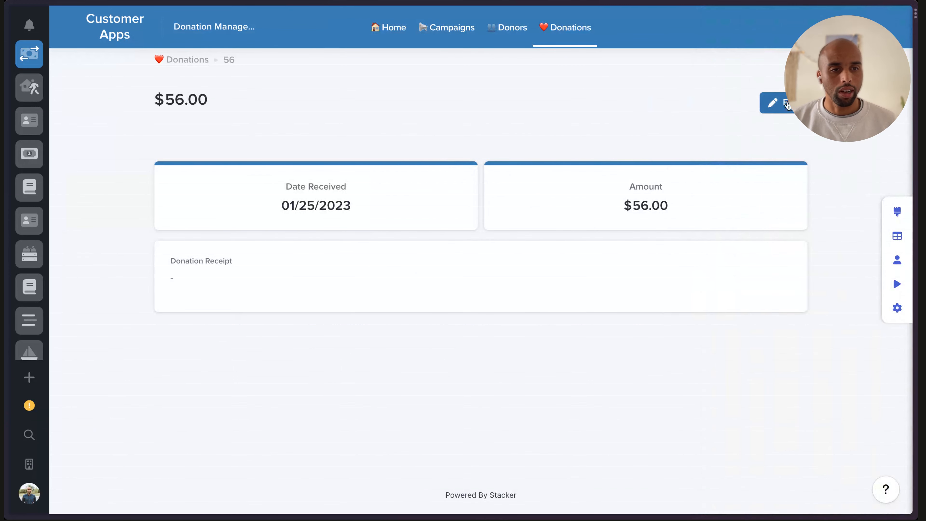
# Edit the $56 donation, attach a donation receipt image to its Donation Receipt field, and save the record
pyautogui.click(776, 103)
pyautogui.click(226, 287)
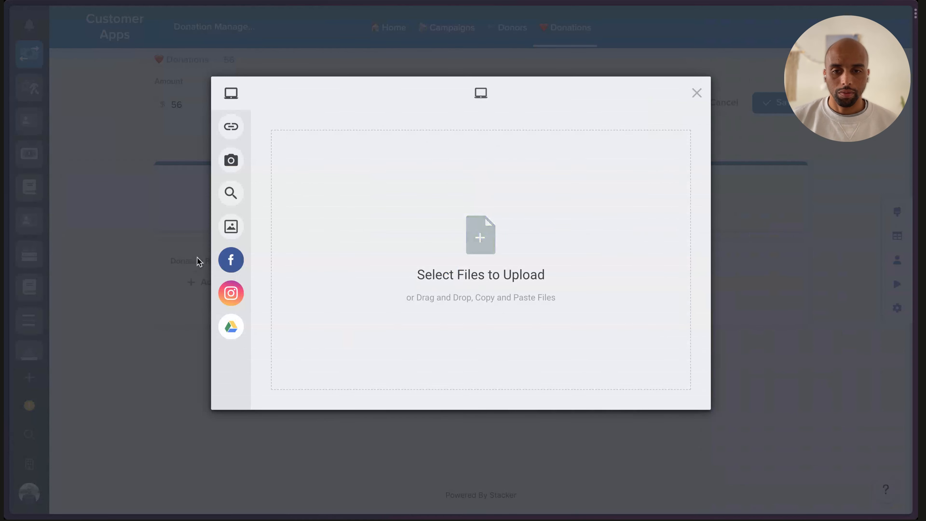
pyautogui.moveTo(236, 230)
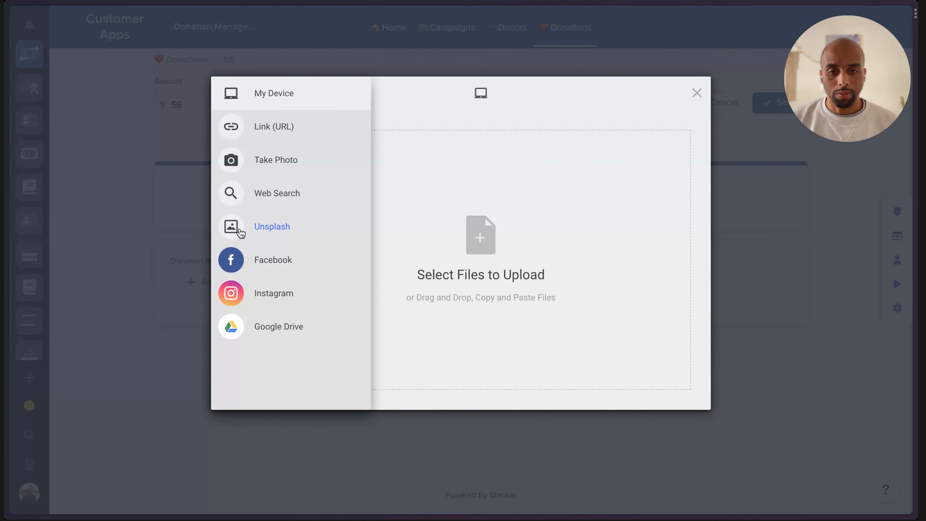
pyautogui.click(276, 195)
pyautogui.click(461, 260)
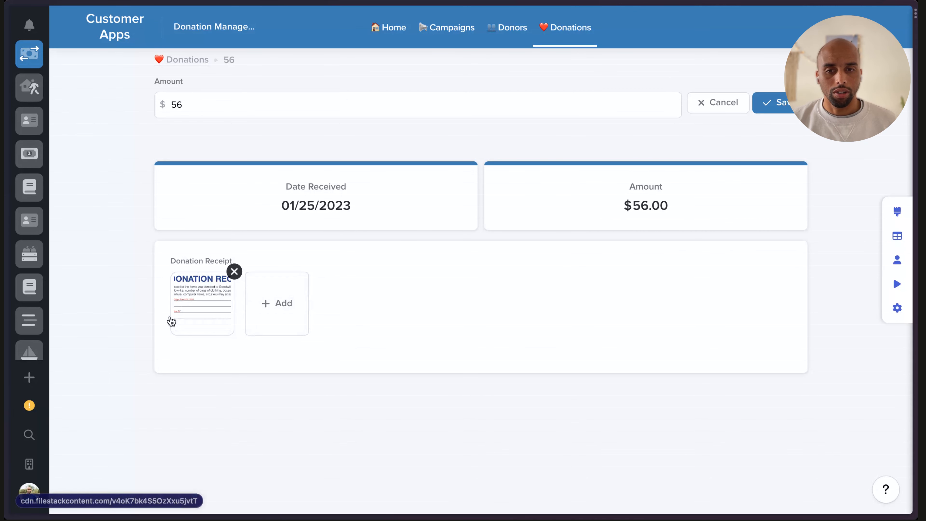
# Return to the donor list, search for "noah" again, and check the matching donor's Donation Receipts for the new receipt
pyautogui.click(512, 31)
pyautogui.click(480, 302)
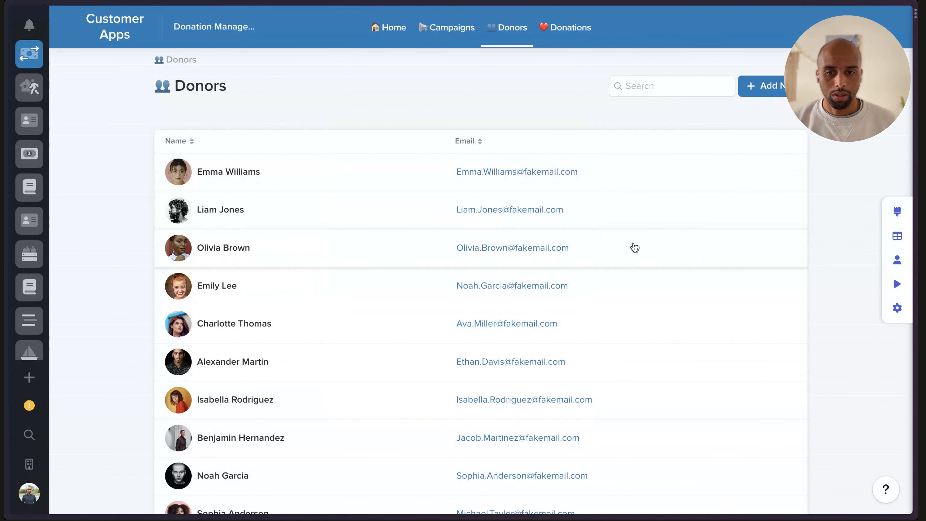
pyautogui.scroll(-5, 219, 357)
pyautogui.scroll(5, 219, 358)
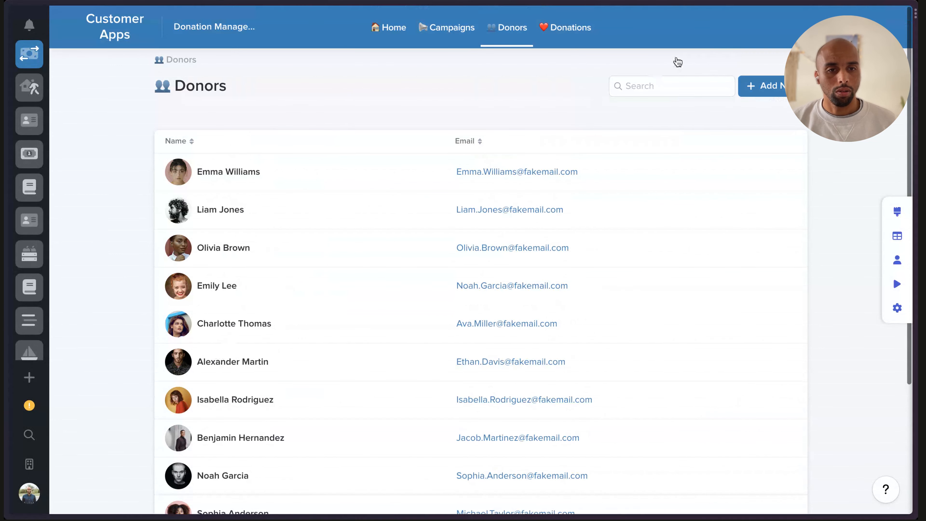
pyautogui.click(669, 77)
pyautogui.write('noah')
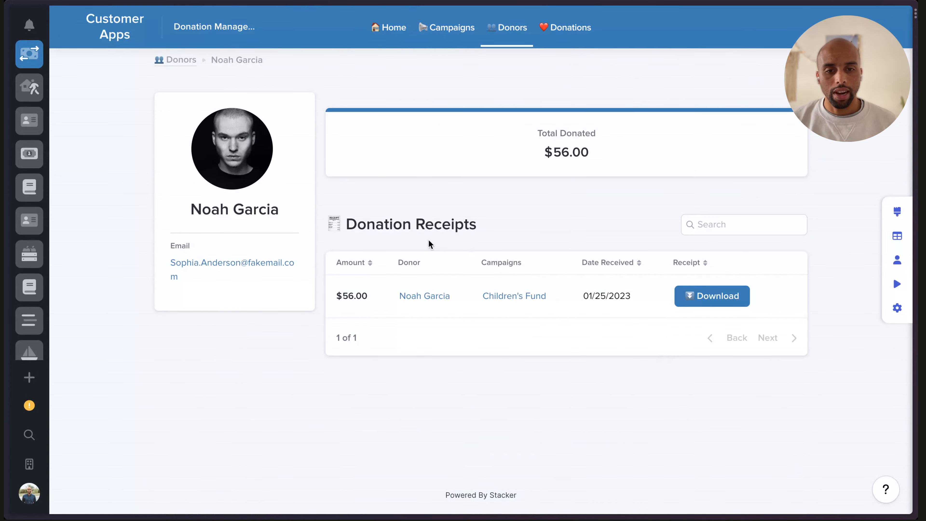
pyautogui.moveTo(345, 224); pyautogui.dragTo(470, 240)
pyautogui.click(628, 366)
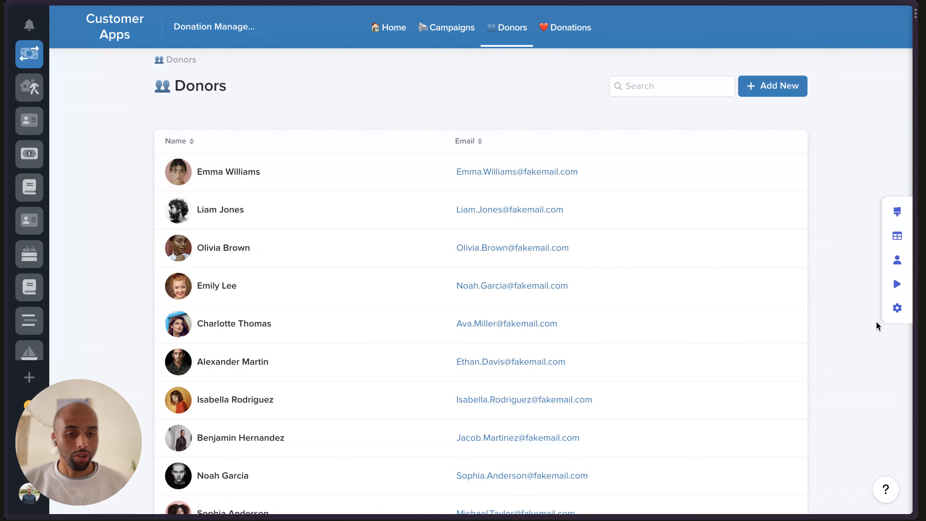
# Preview the app as the donor of the $56 donation and open their own donor record
pyautogui.click(893, 291)
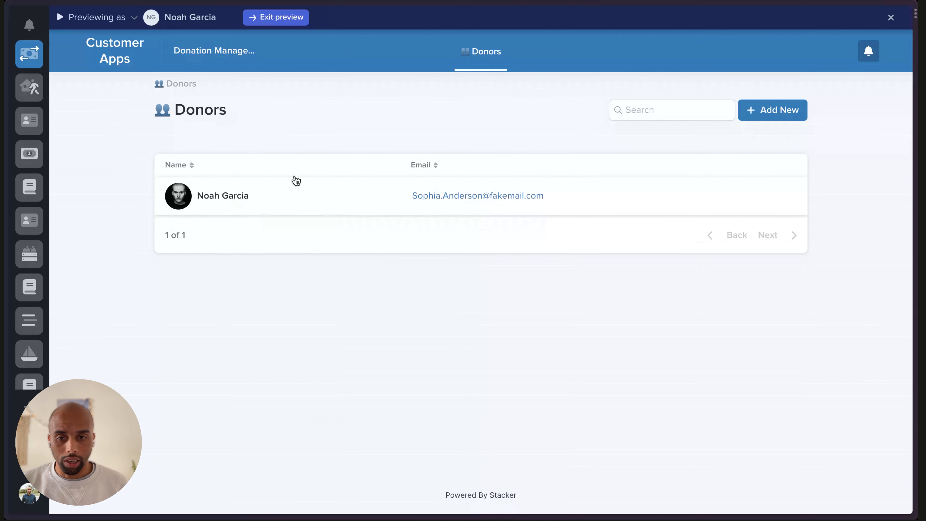
pyautogui.click(335, 188)
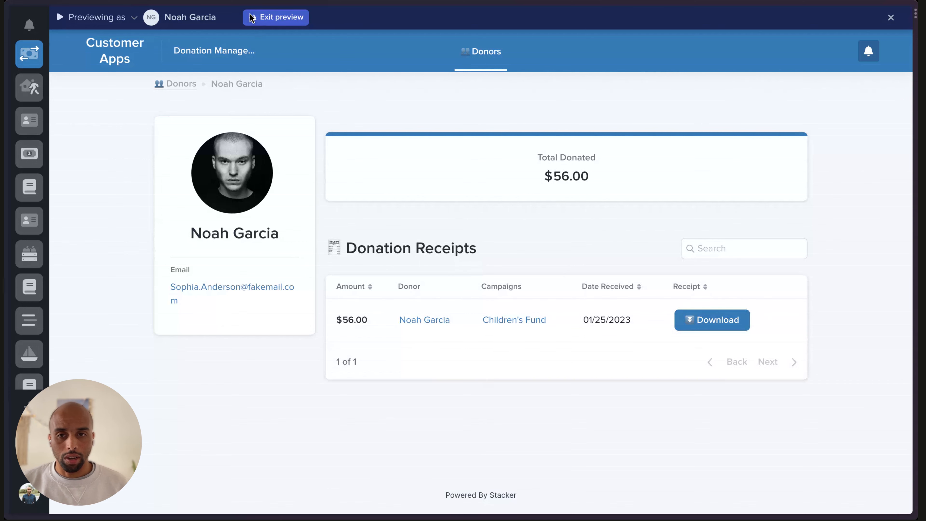
# Switch the preview to other users and look through the available donor list and Home dashboard
pyautogui.click(151, 24)
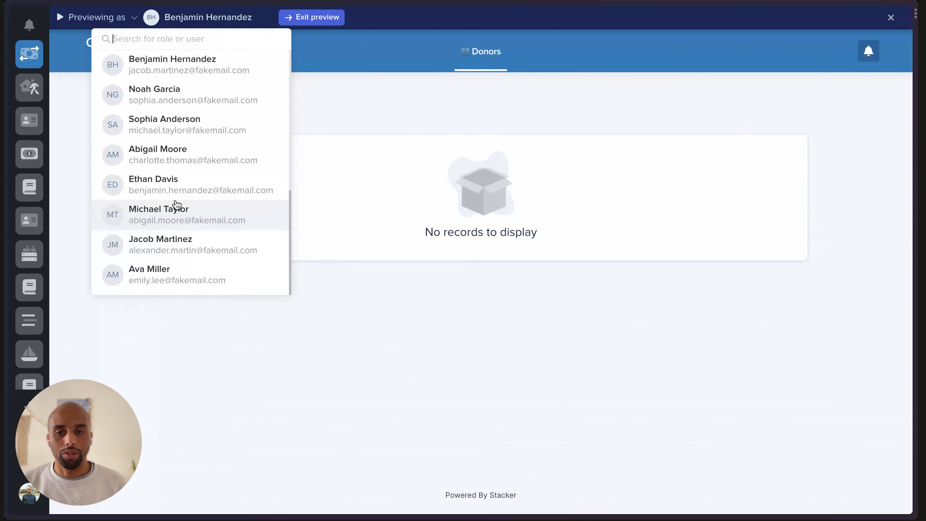
pyautogui.click(213, 193)
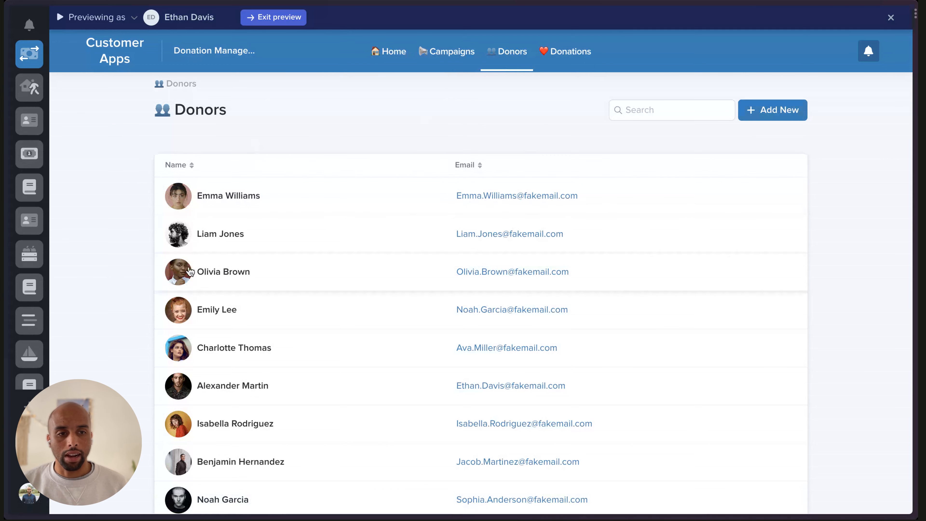
pyautogui.scroll(-3, 291, 306)
pyautogui.scroll(3, 291, 306)
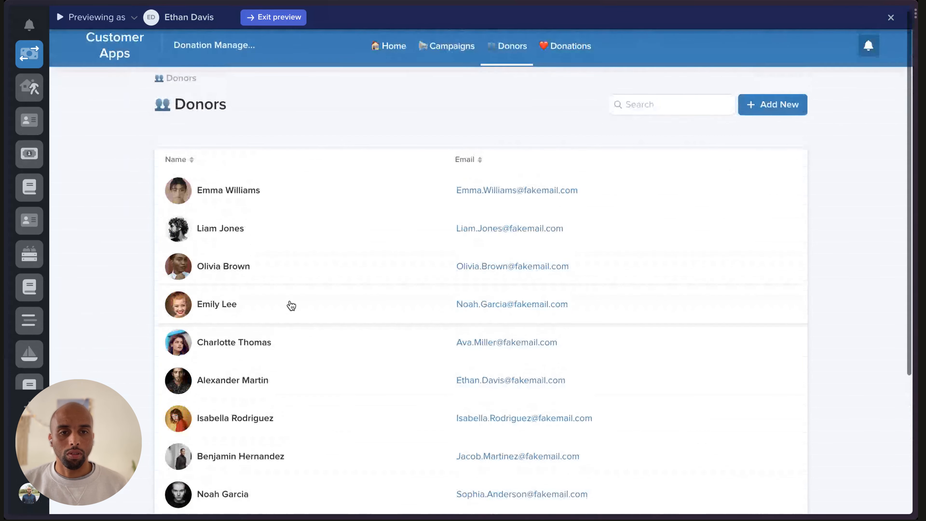
pyautogui.click(380, 70)
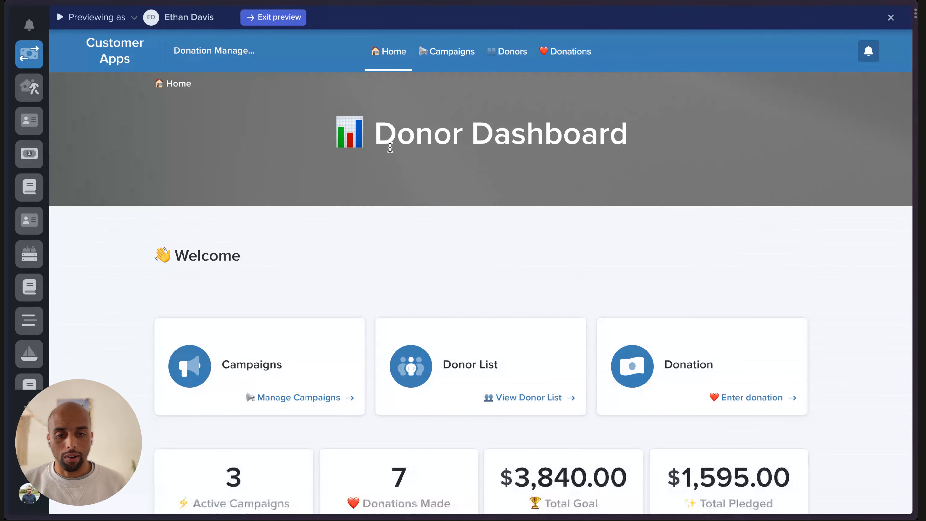